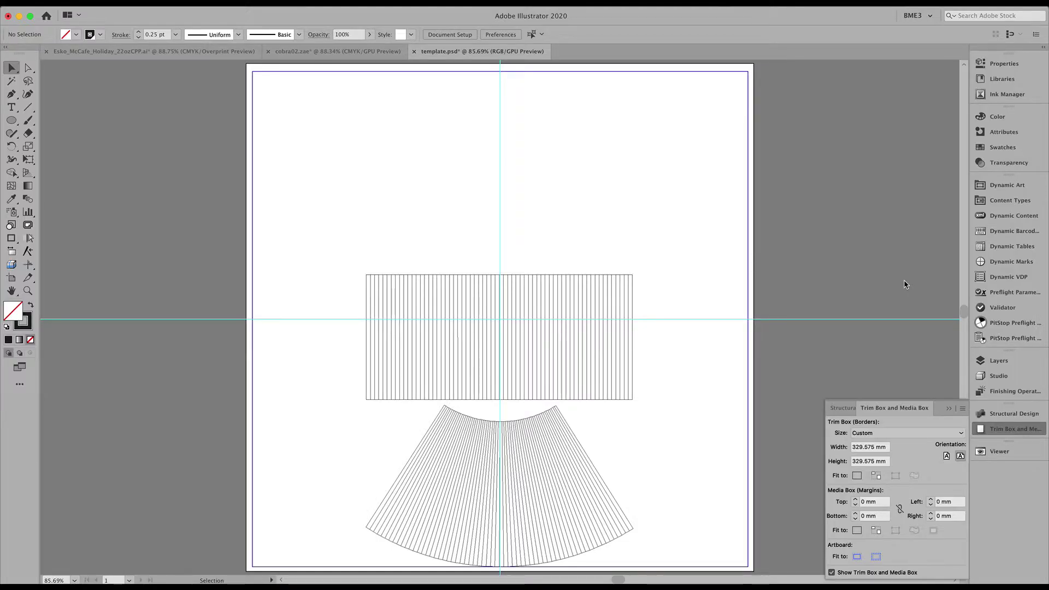
- Select the Ellipse tool in the Tools panel
click(10, 122)
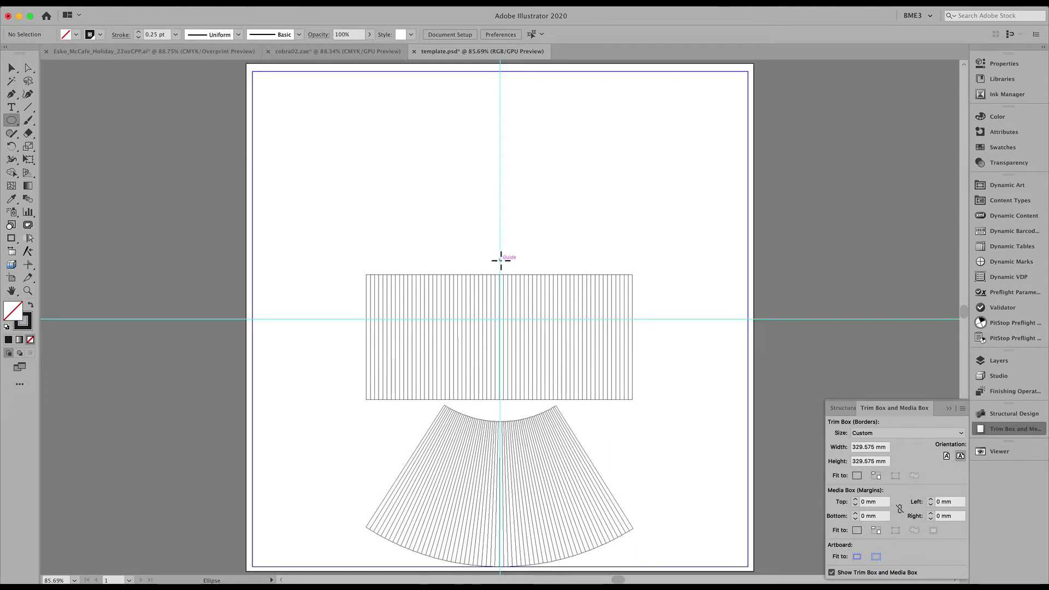
- Draw a 136.247 mm circle from the guide crossing to the fan's inner arc and copy it
drag(501, 260, 549, 420)
scroll(548, 419, up, 2)
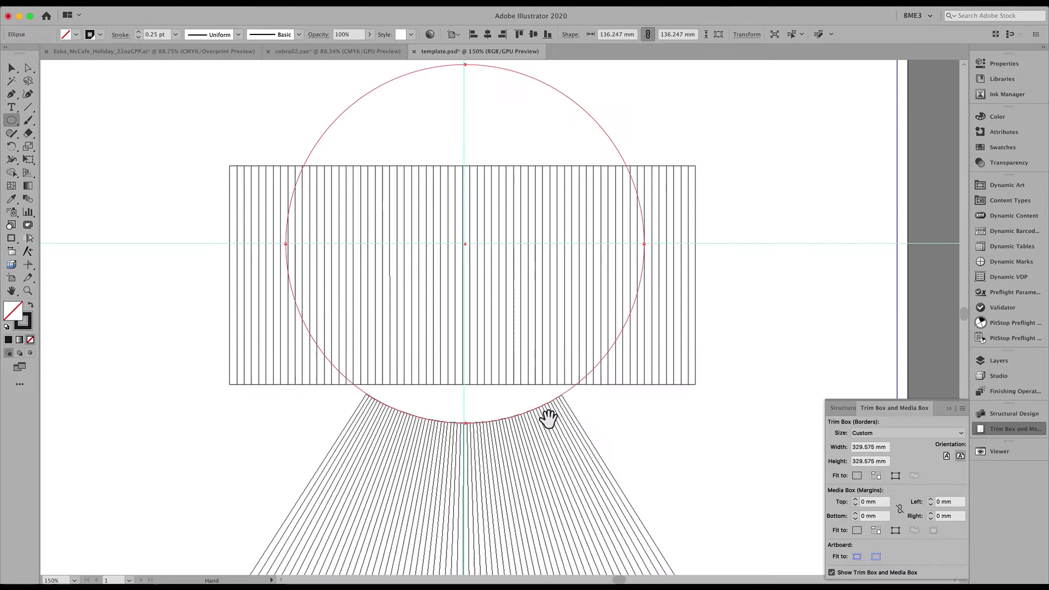
key(space)
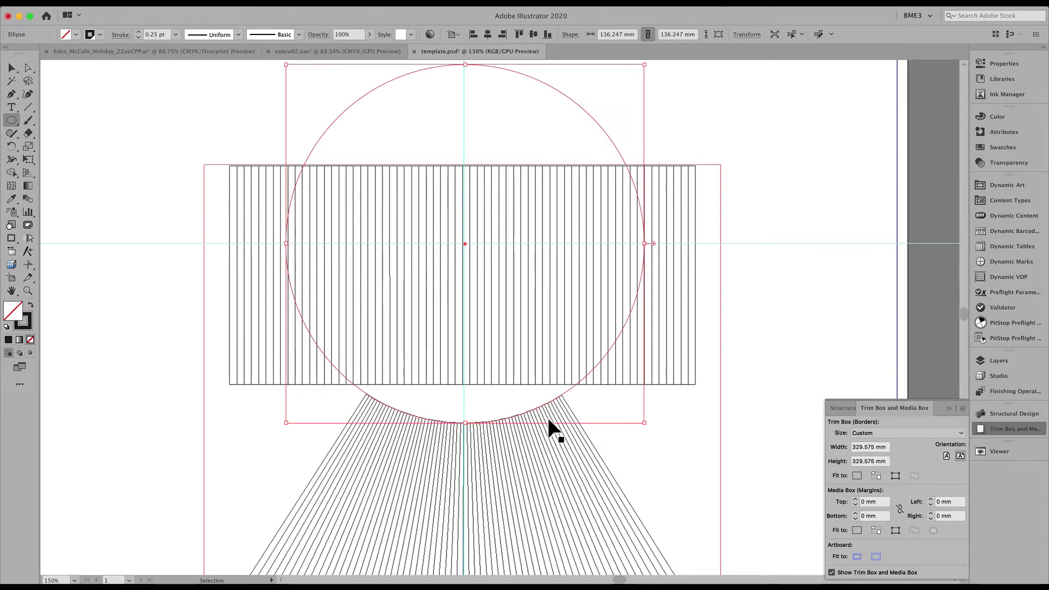
scroll(549, 420, down, 1)
drag(549, 419, 552, 286)
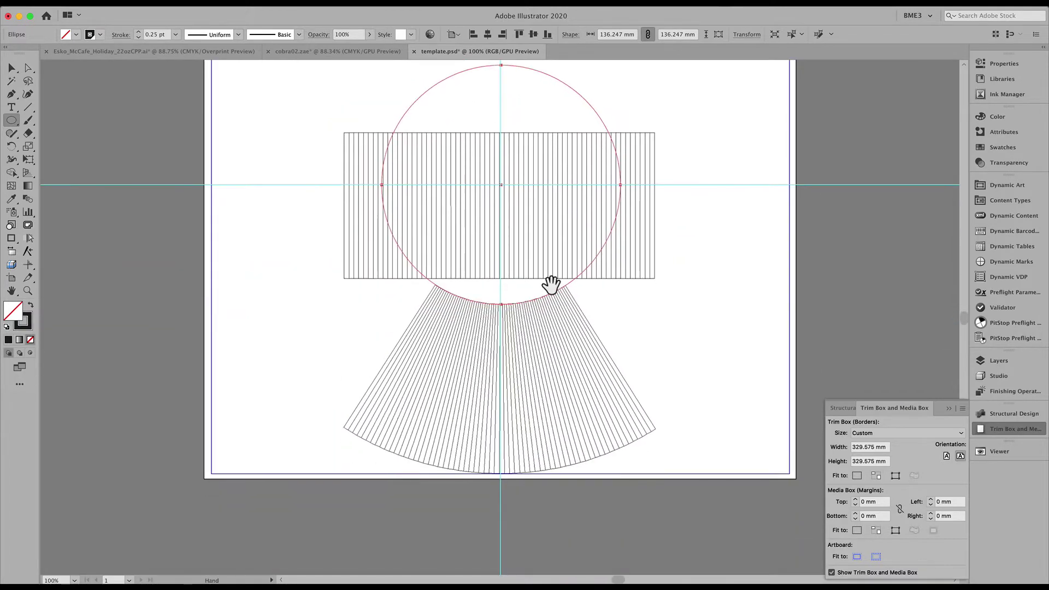
key(super)
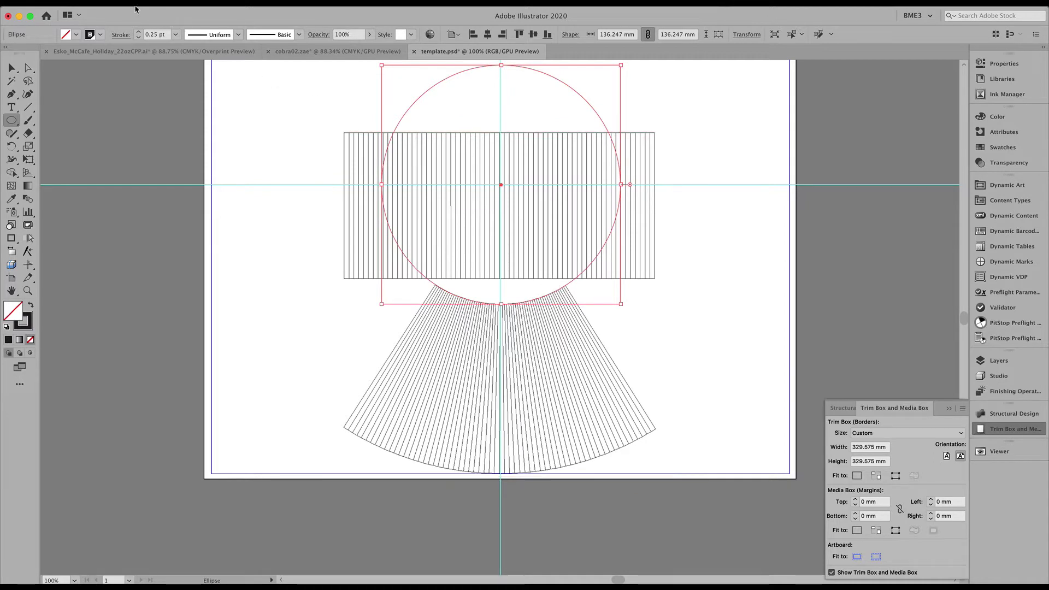
- Paste the circle in place and enlarge the copy to 329.754 mm at the outer arc
click(101, 2)
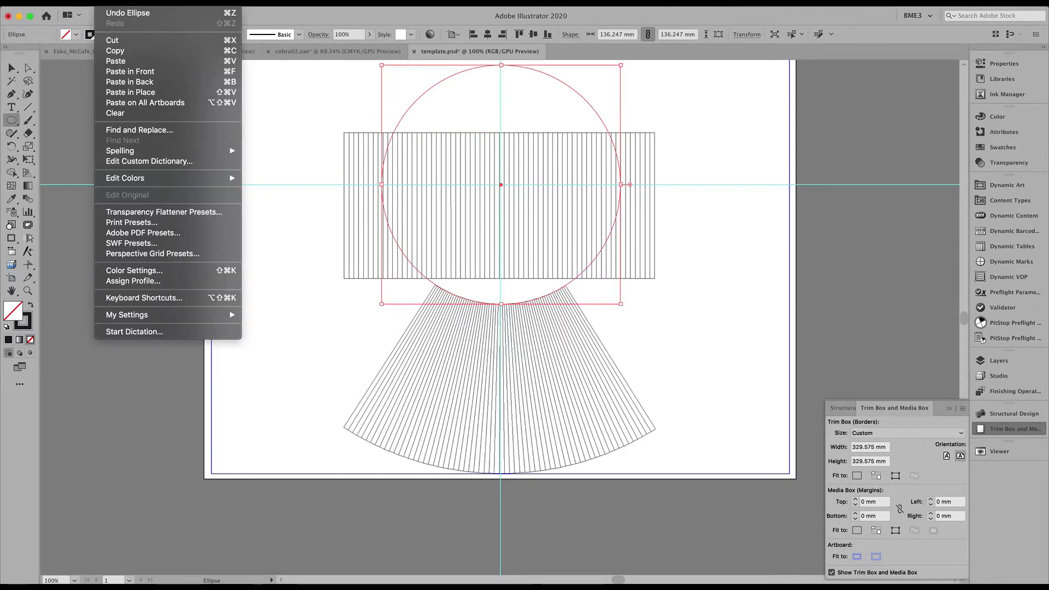
click(120, 94)
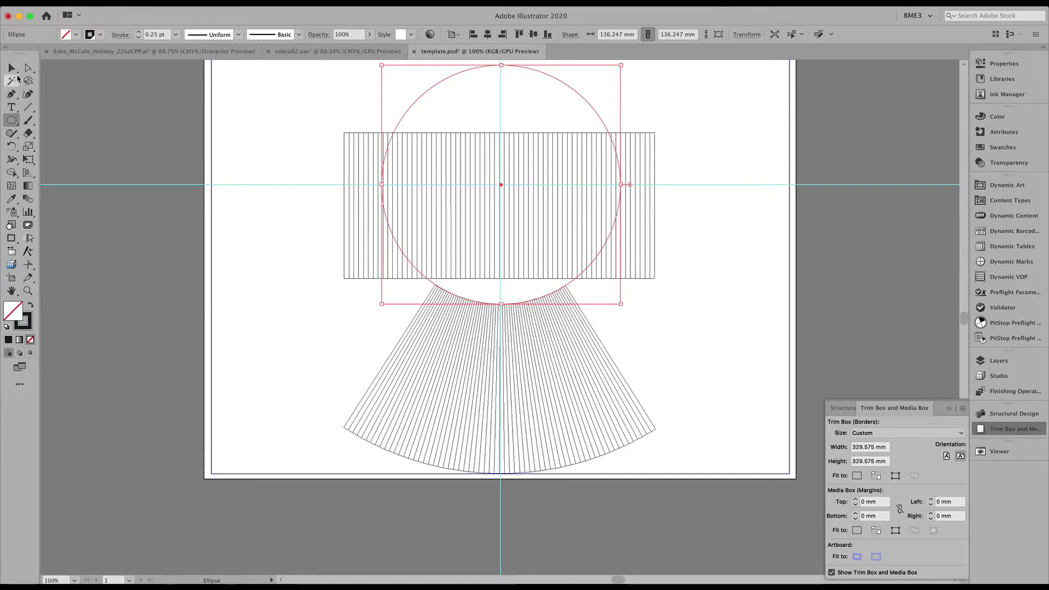
click(12, 67)
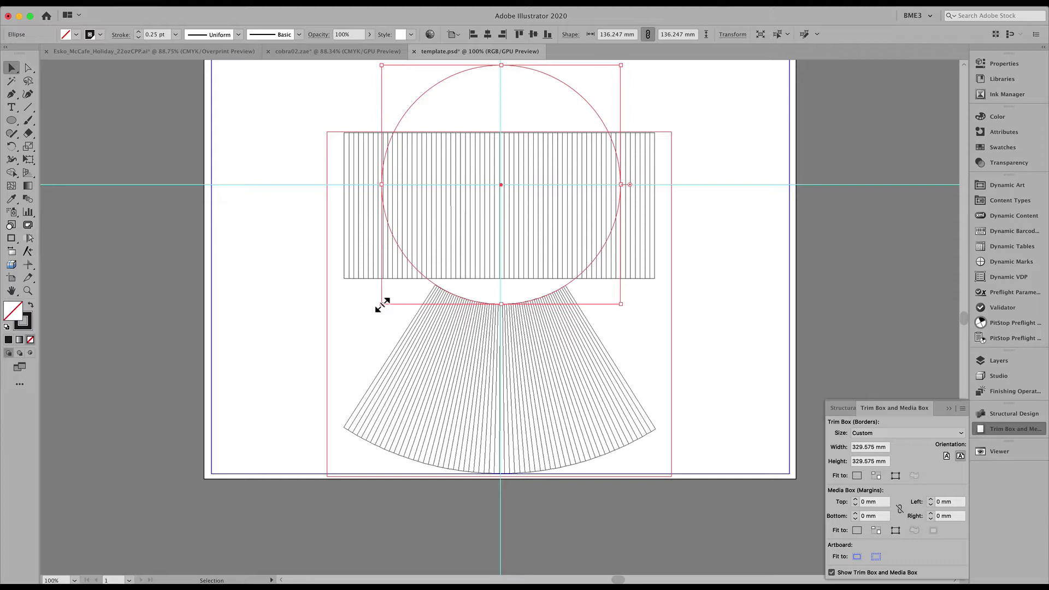
drag(383, 305, 214, 515)
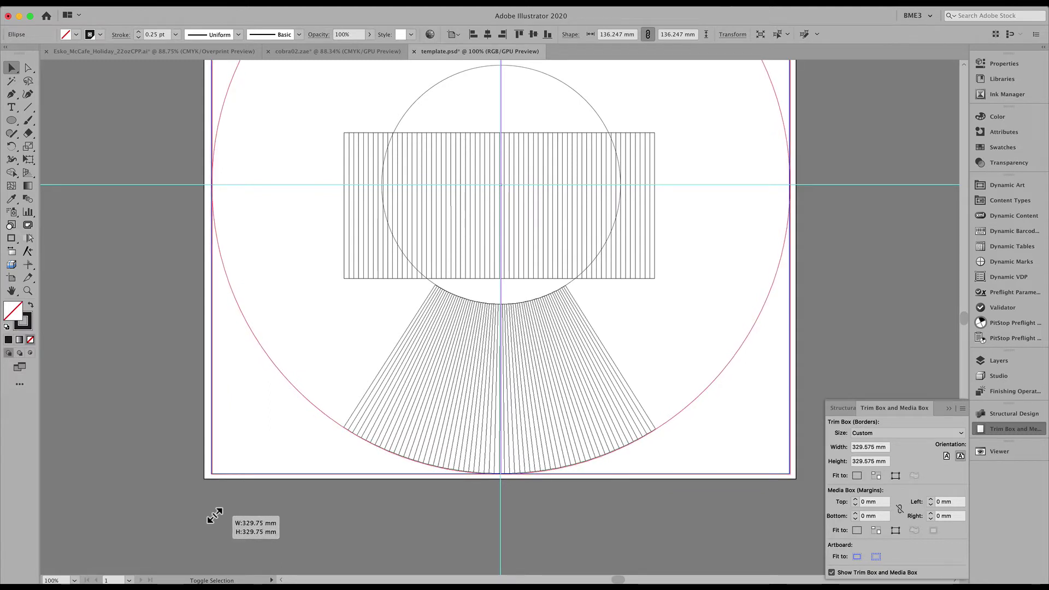
drag(215, 516, 215, 516)
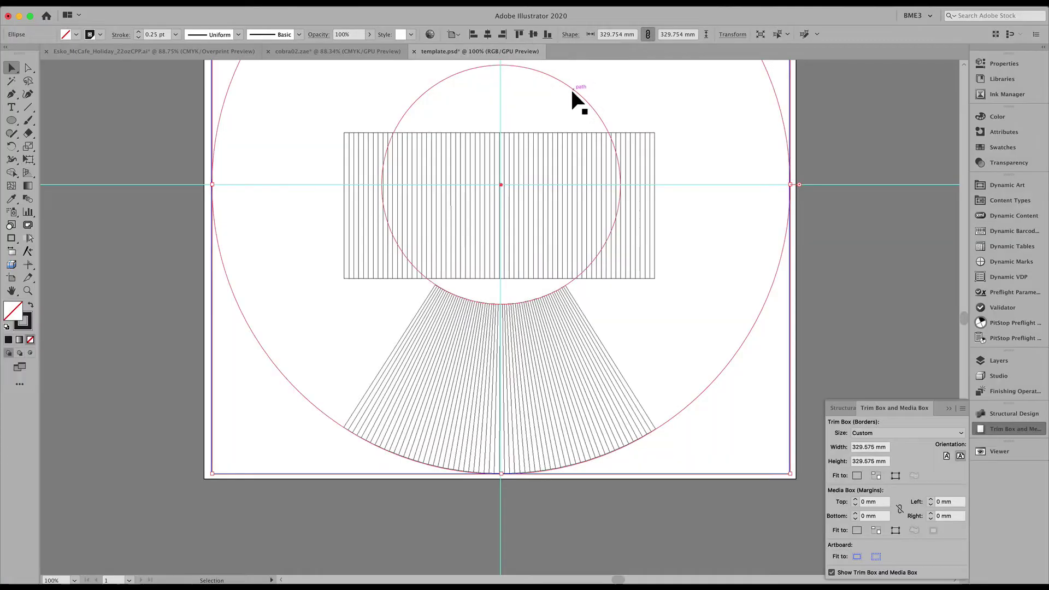
click(569, 86)
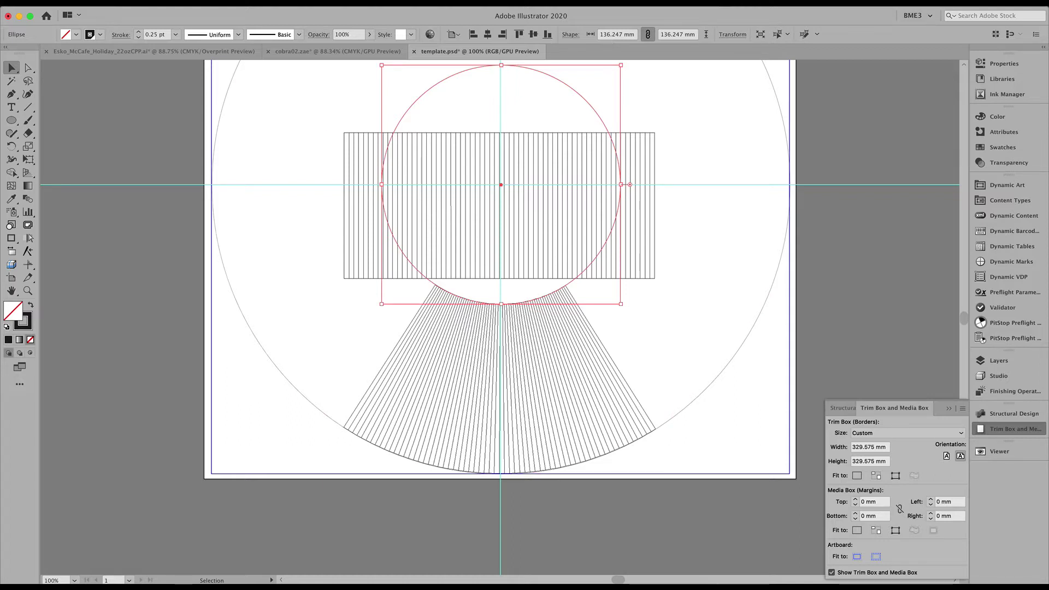
- Bring cups.xls forward, move its window aside, and enter 136.247 as the Small Diameter
mouse_move(620, 583)
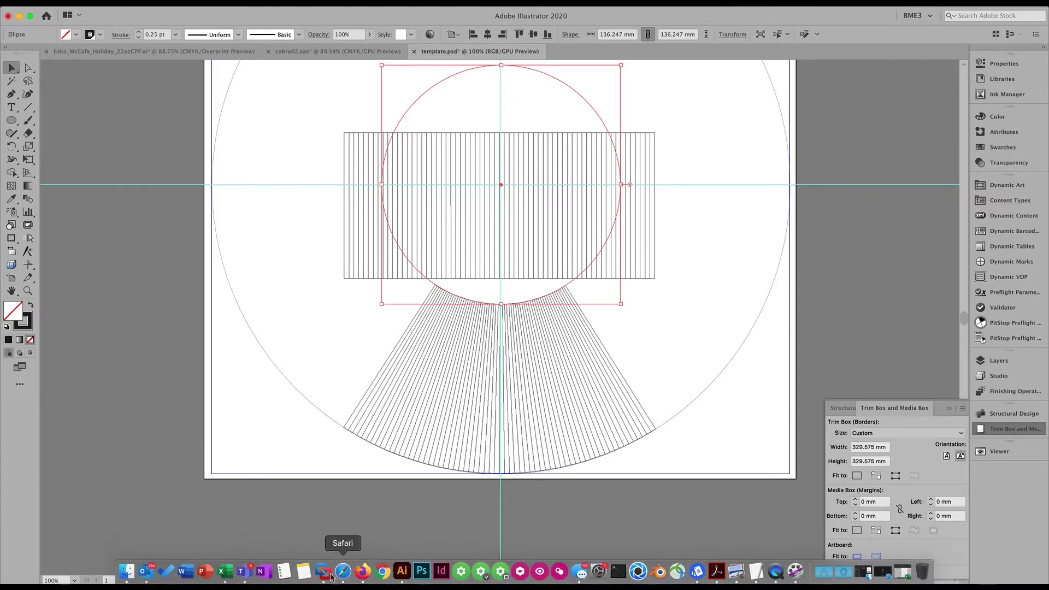
click(223, 572)
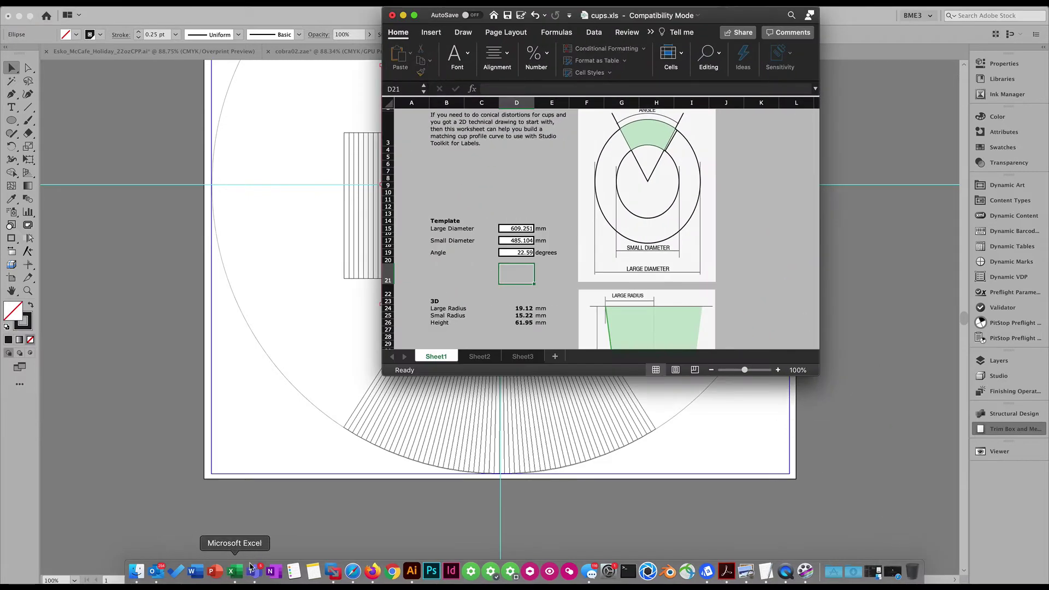
drag(750, 21, 989, 75)
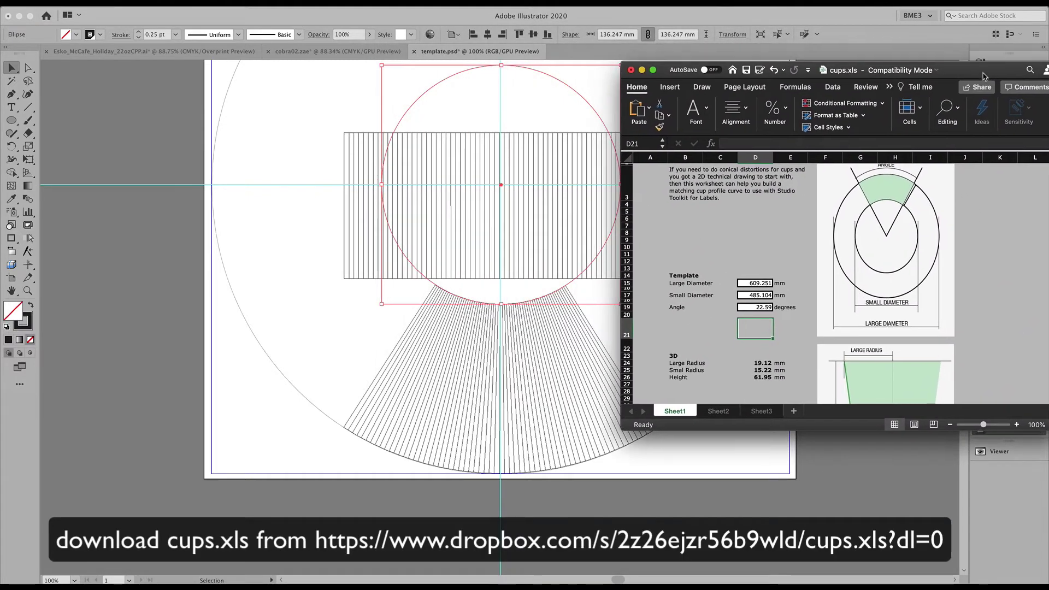
click(757, 295)
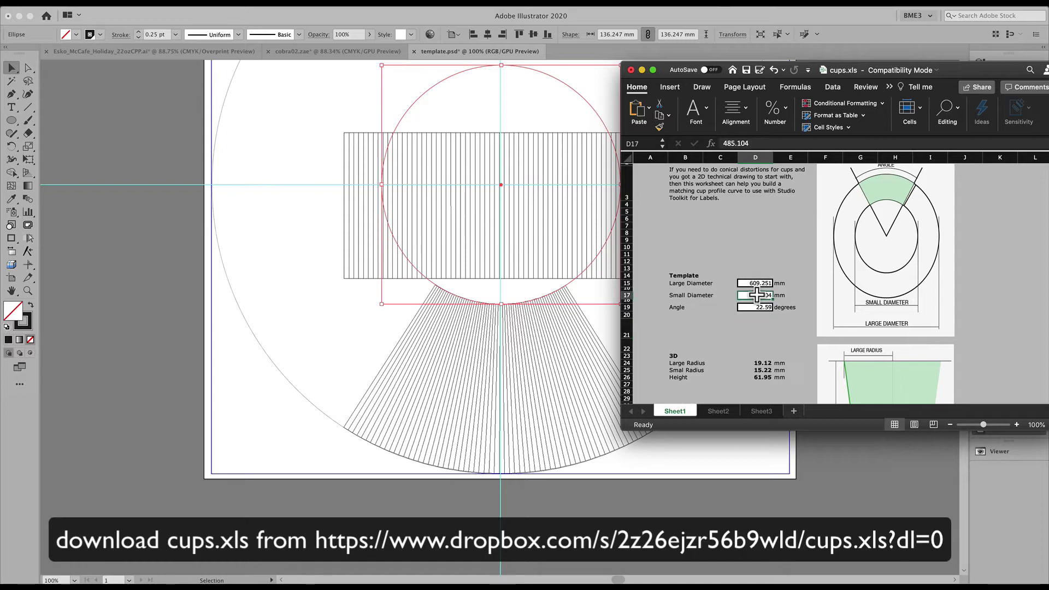
double_click(764, 295)
drag(764, 295, 783, 295)
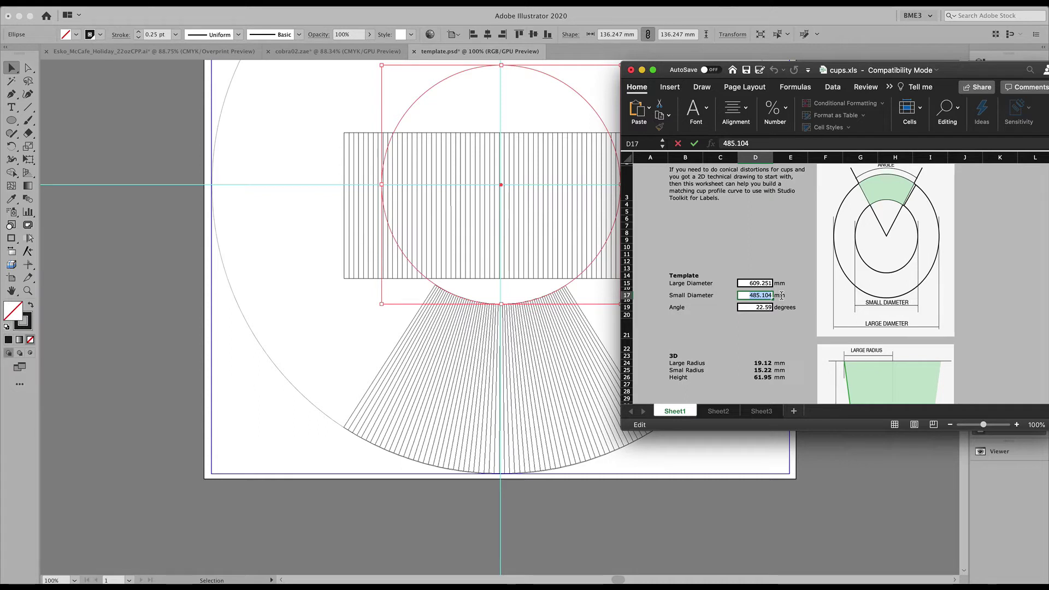
text(136.24)
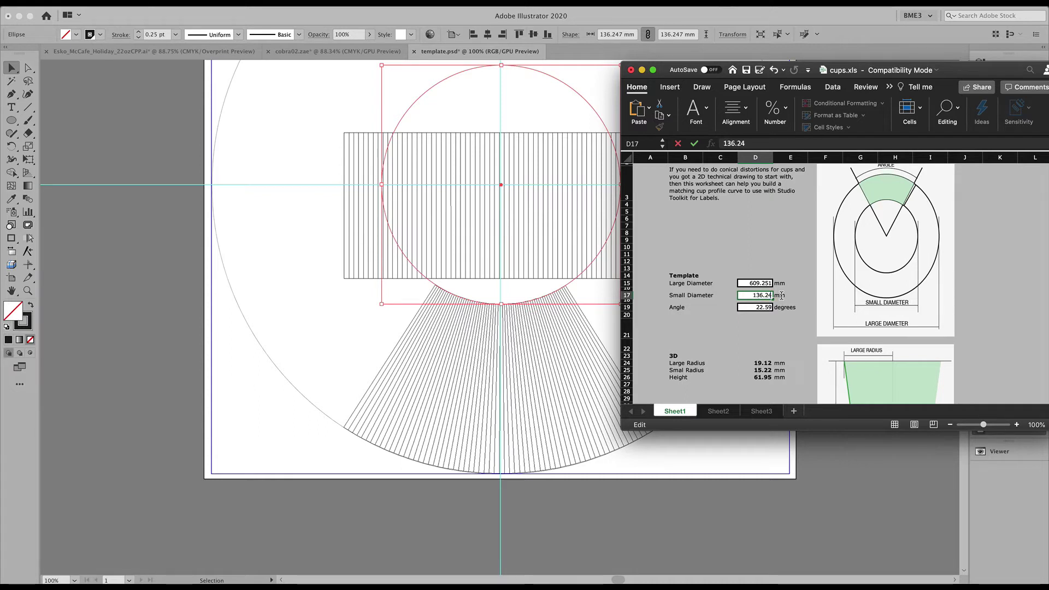
text(7)
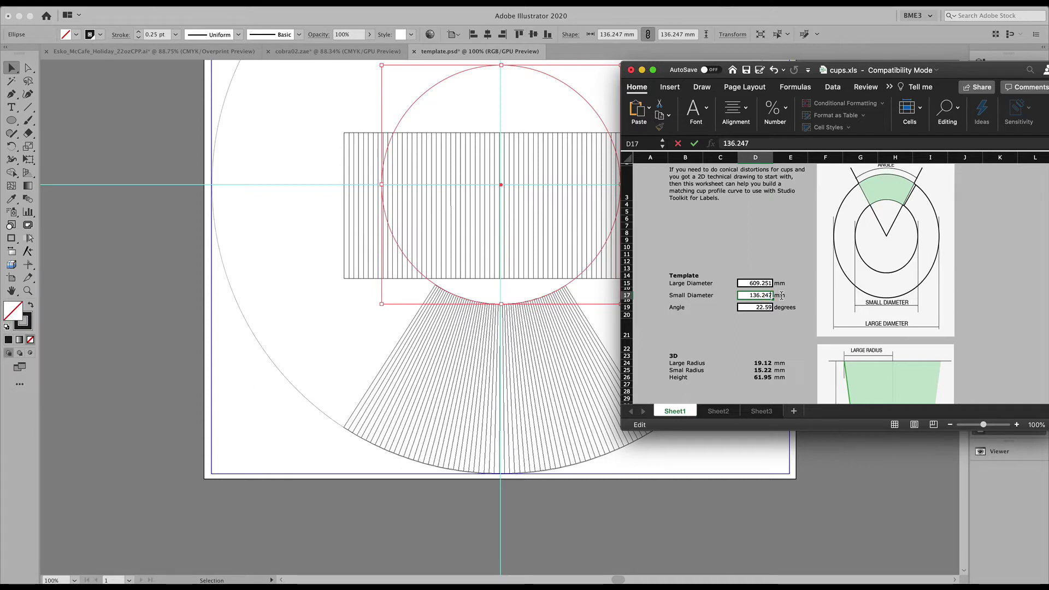
click(748, 283)
- Enter 329.754 as the Large Diameter, checking the large circle's size and the resulting Angle
double_click(748, 283)
drag(748, 282, 774, 282)
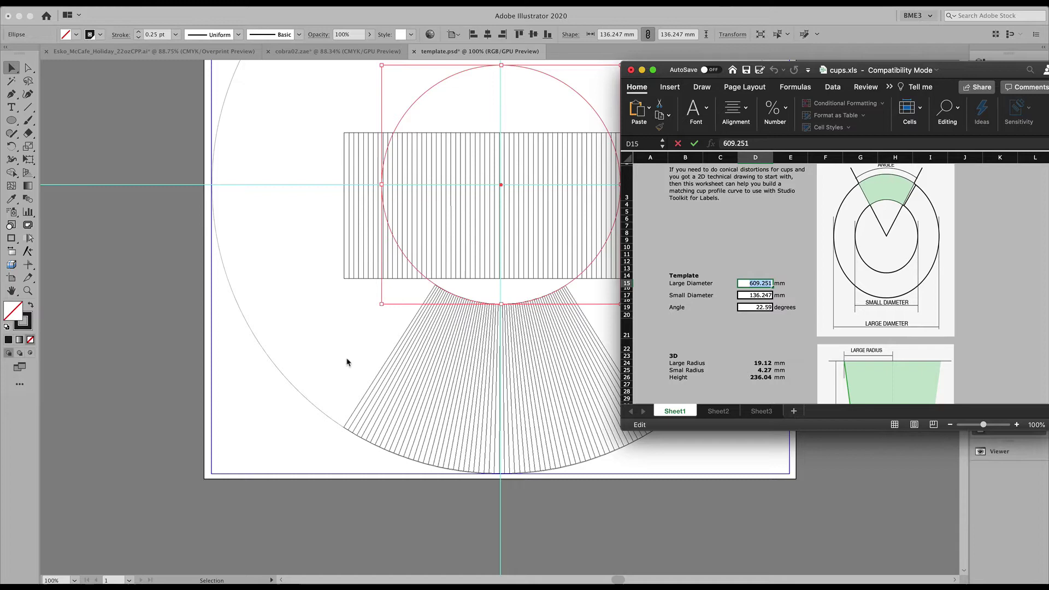
click(277, 375)
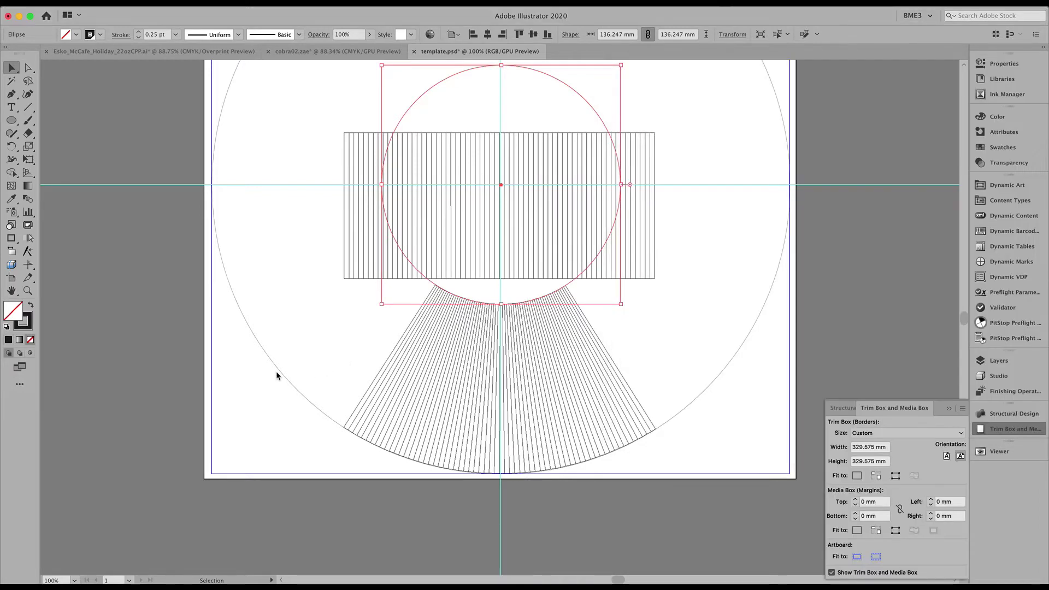
click(277, 366)
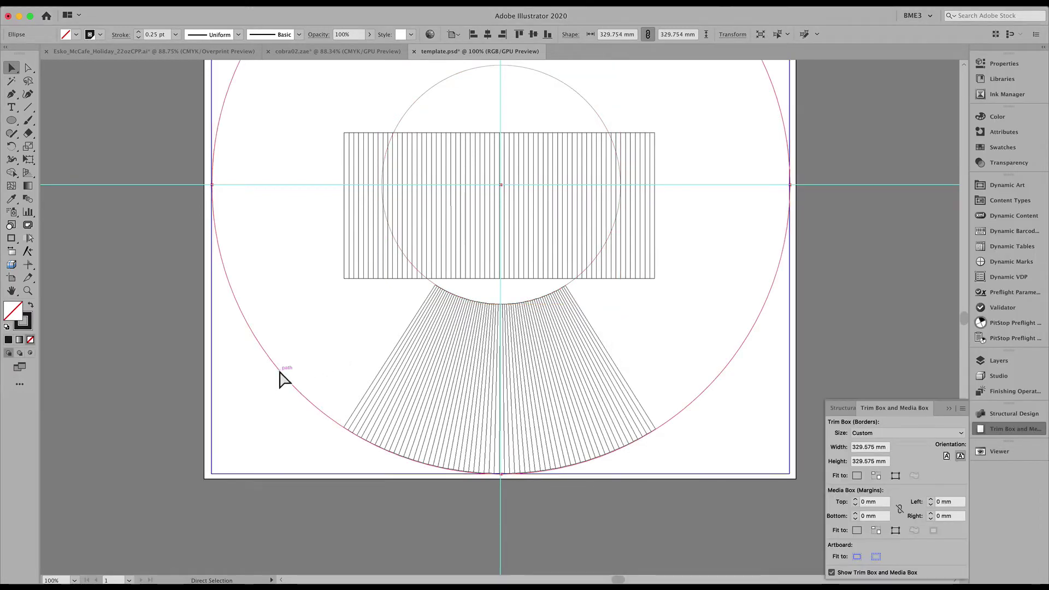
key(super+Tab)
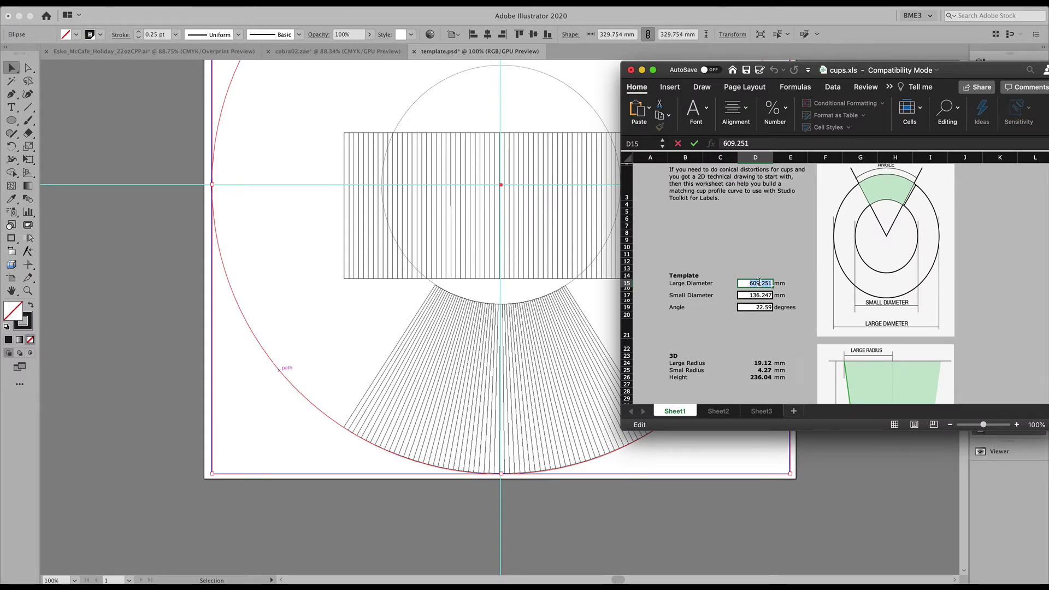
text(329.)
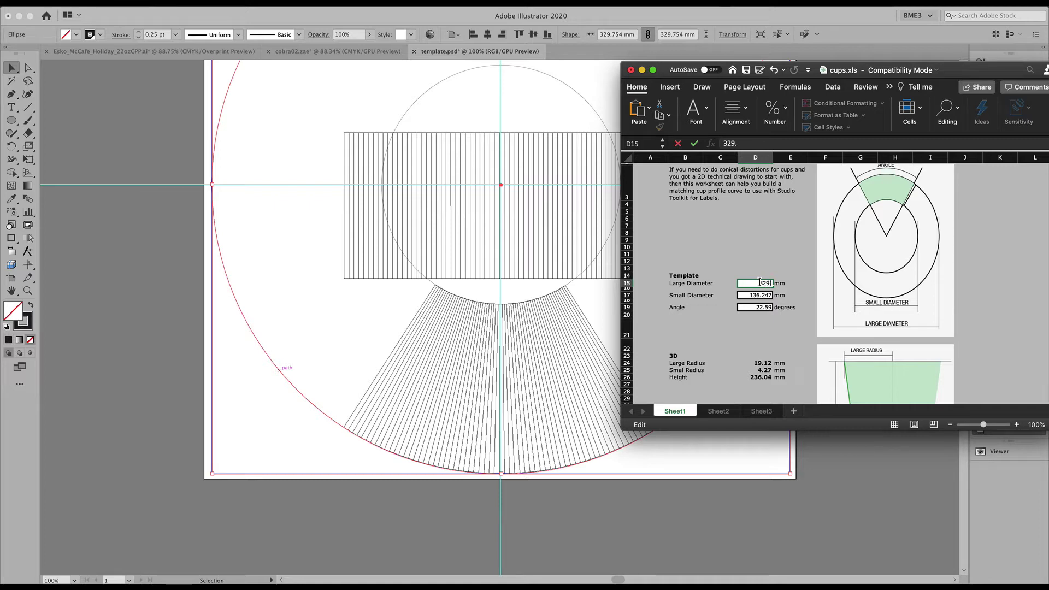
text(754)
click(779, 261)
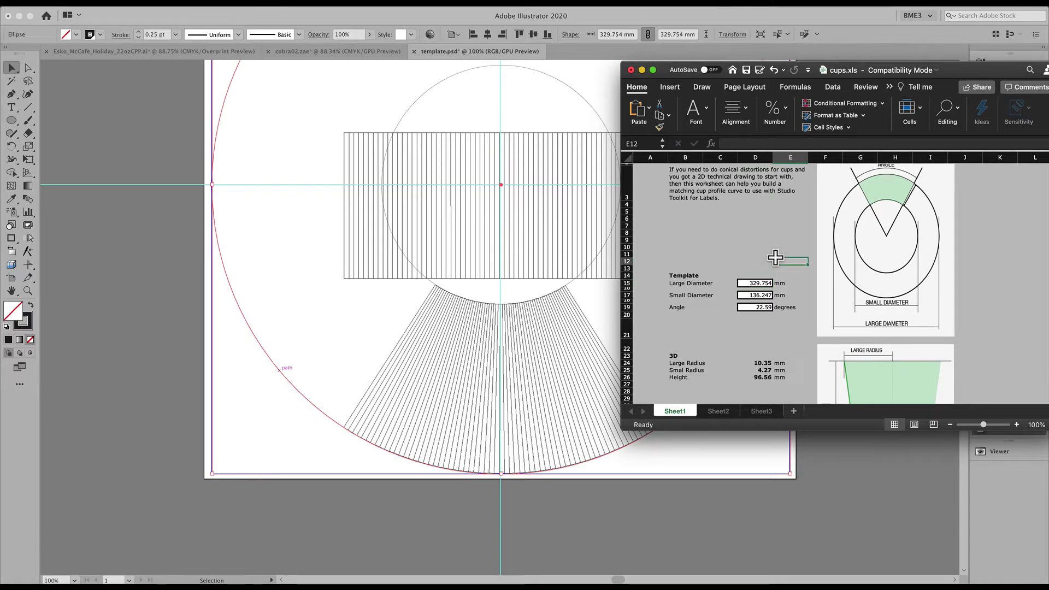
click(763, 308)
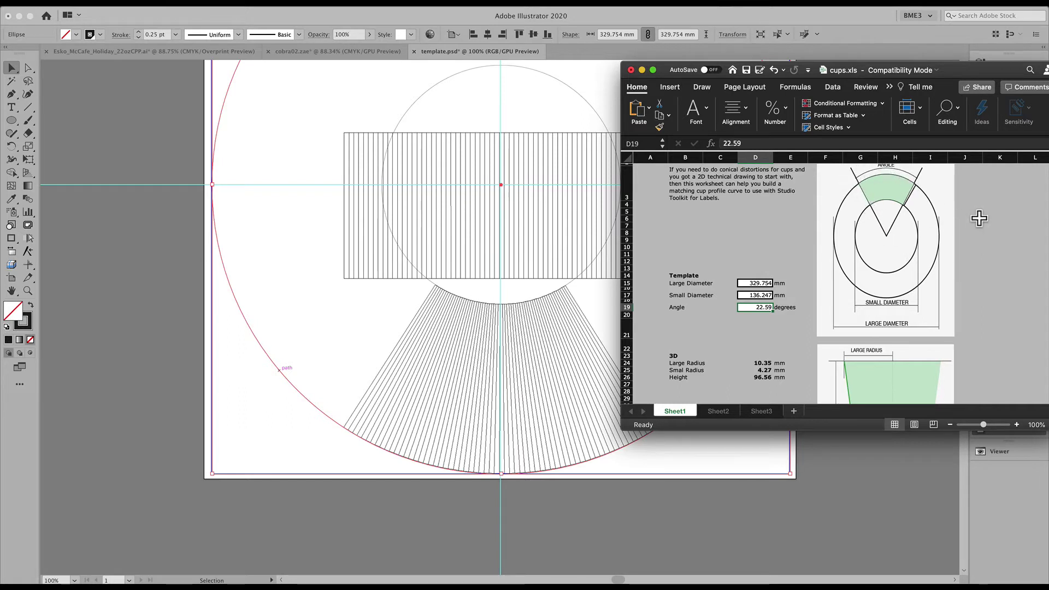
scroll(976, 218, up, 2)
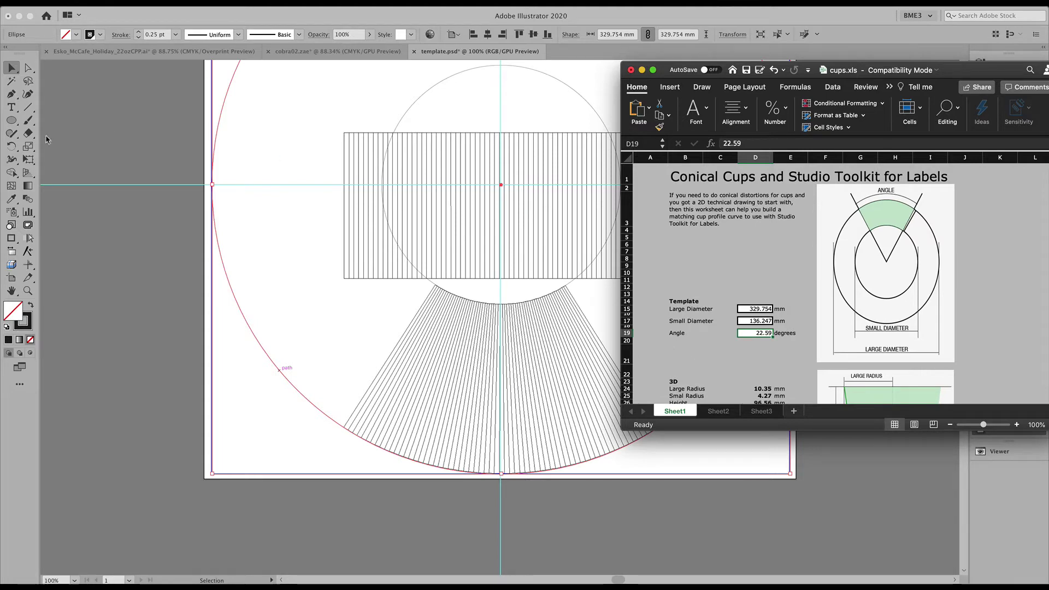
- Lock both template ellipses in the Layers panel, undoing an accidental circle move
click(29, 110)
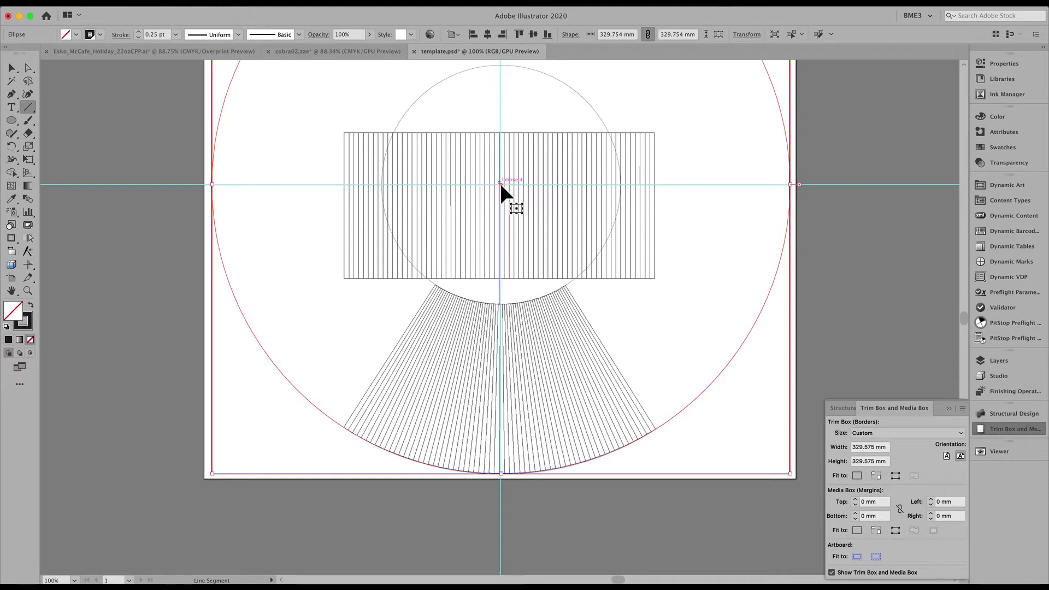
drag(500, 181, 486, 195)
key(super+z)
click(1000, 361)
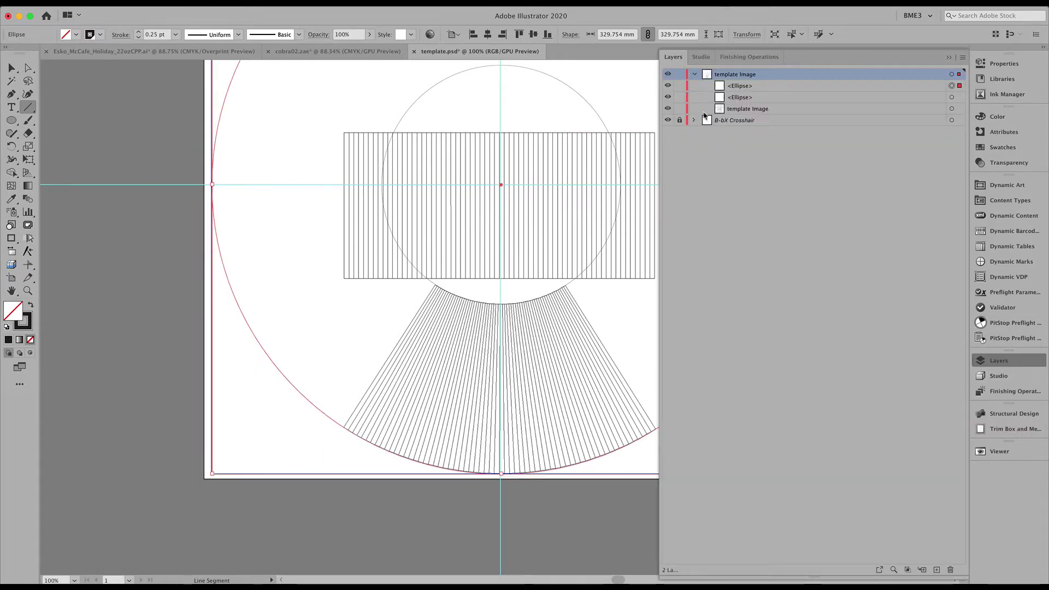
drag(680, 86, 680, 97)
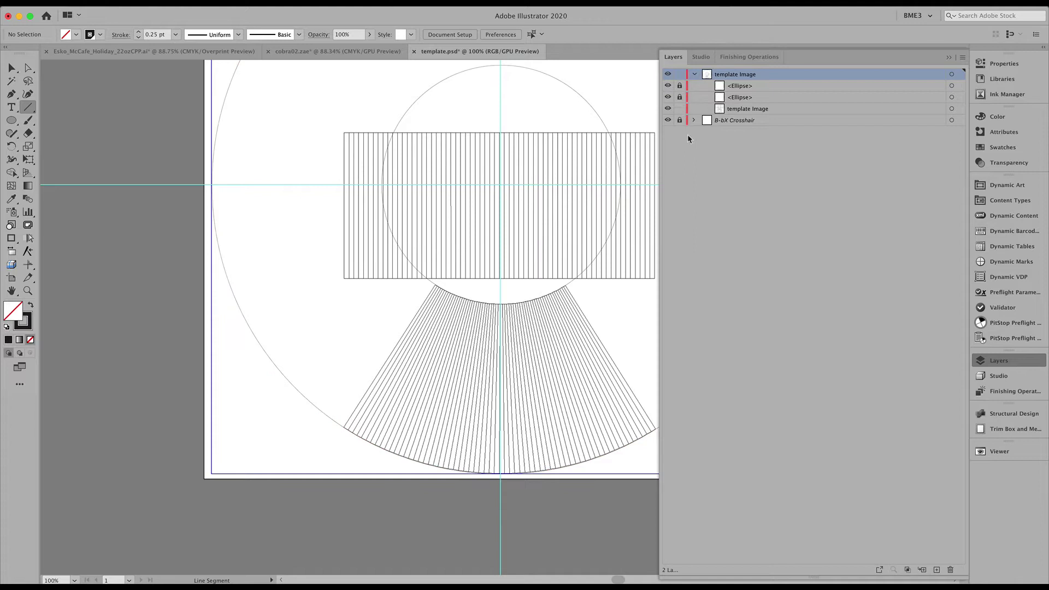
- Add a new empty Layer 3 above the template
click(962, 57)
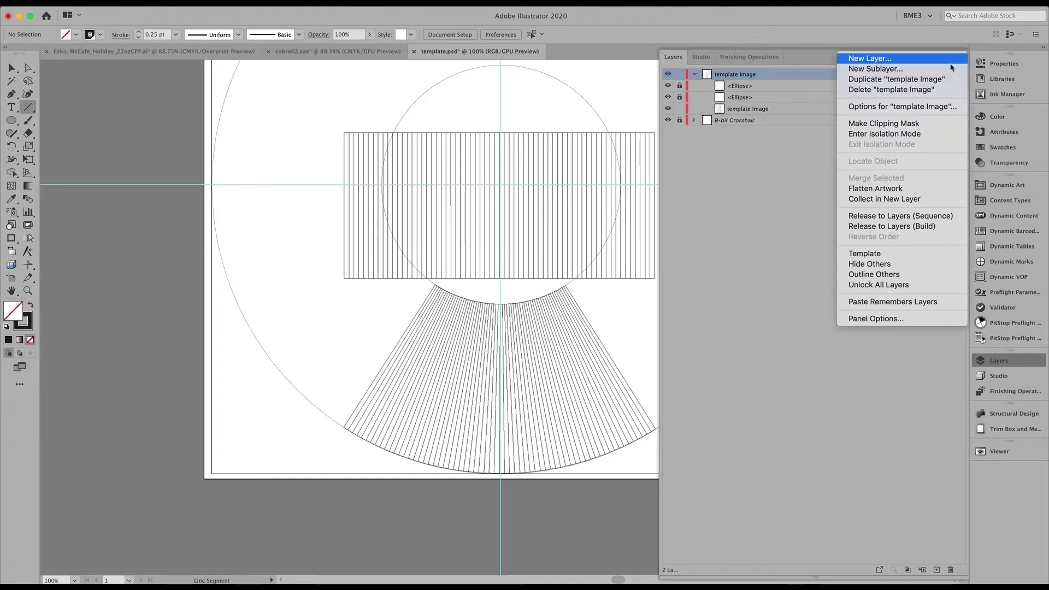
click(951, 64)
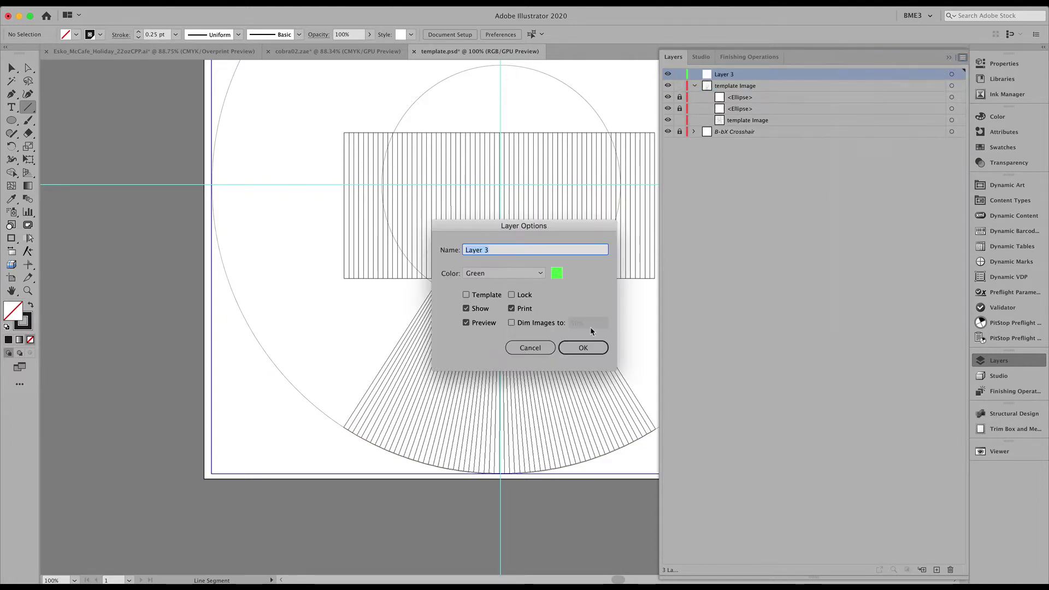
click(583, 347)
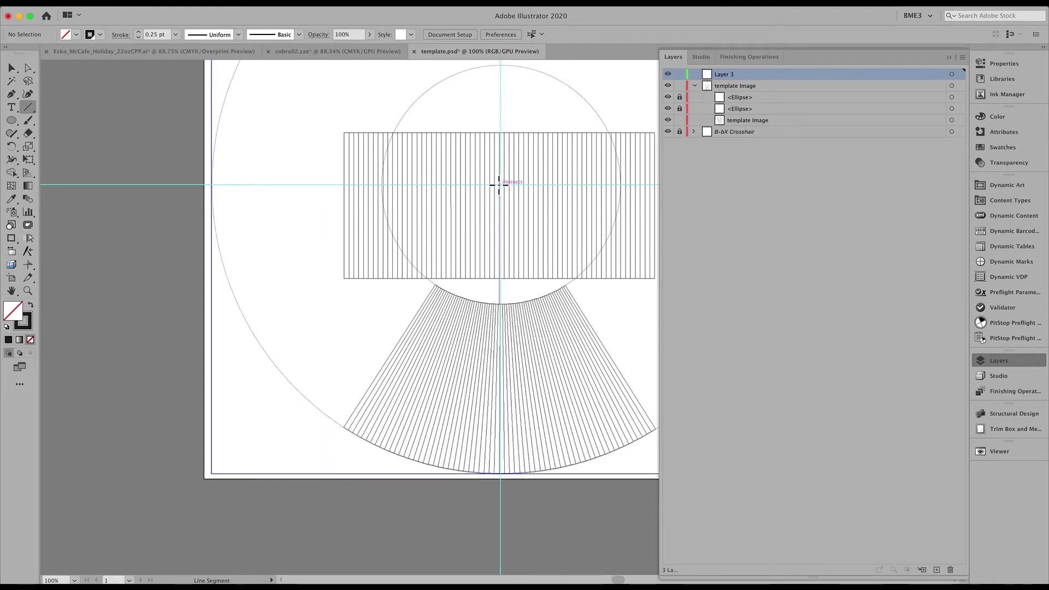
- Draw a line from the guide crossing down along the fan's left edge
drag(499, 185, 344, 428)
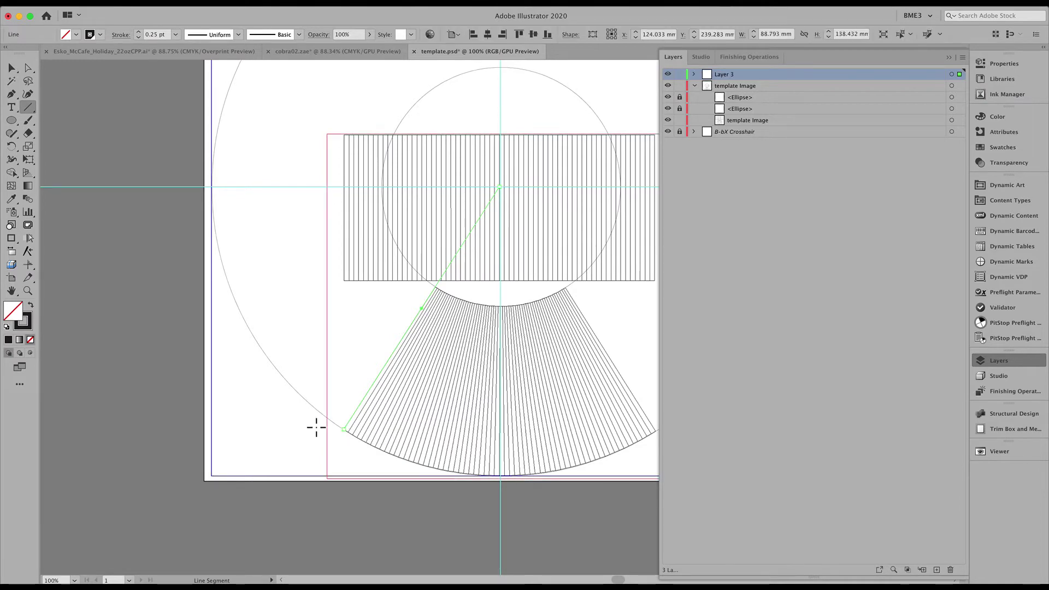
key(z)
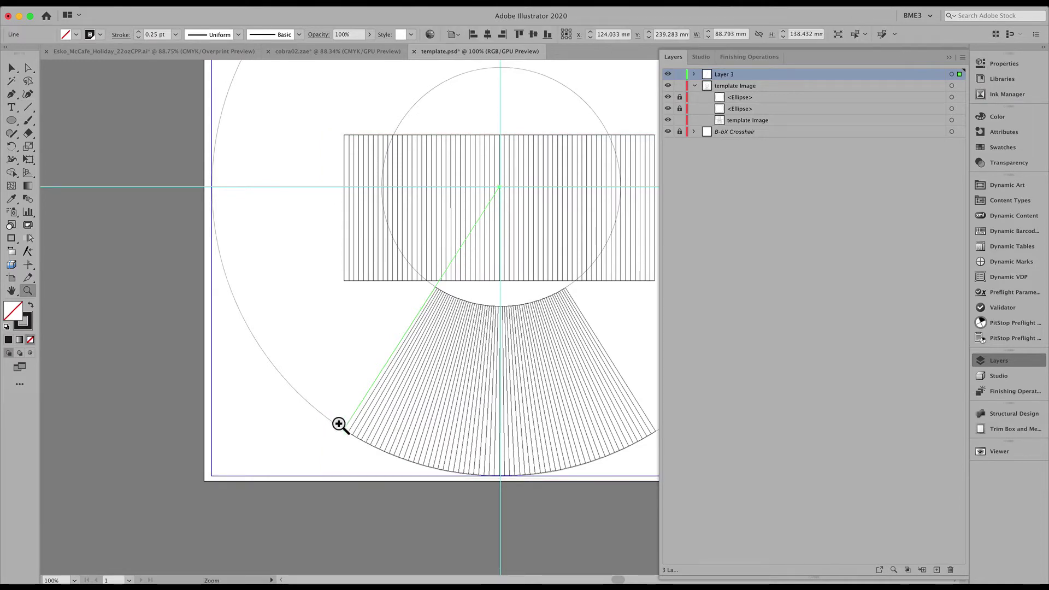
drag(340, 424, 379, 428)
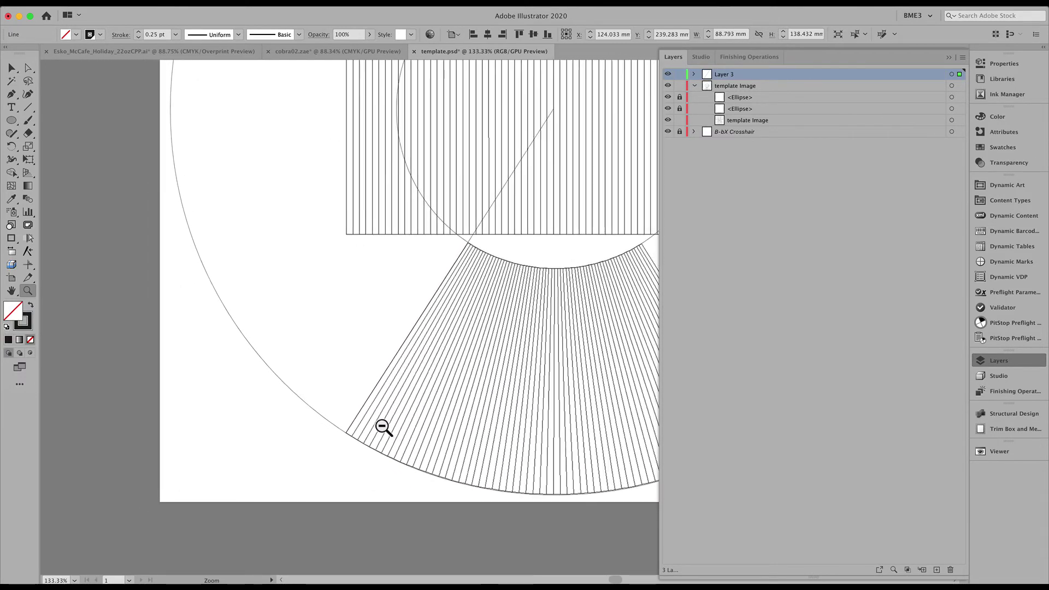
drag(473, 367, 363, 356)
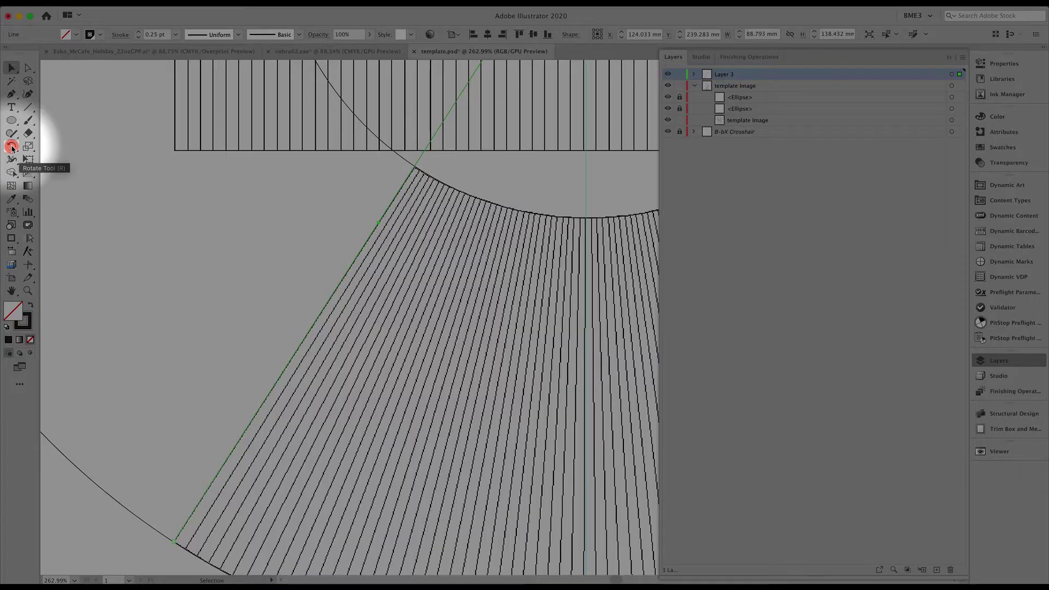
- Rotate the line around the circle centre toward the fan's right edge
click(12, 148)
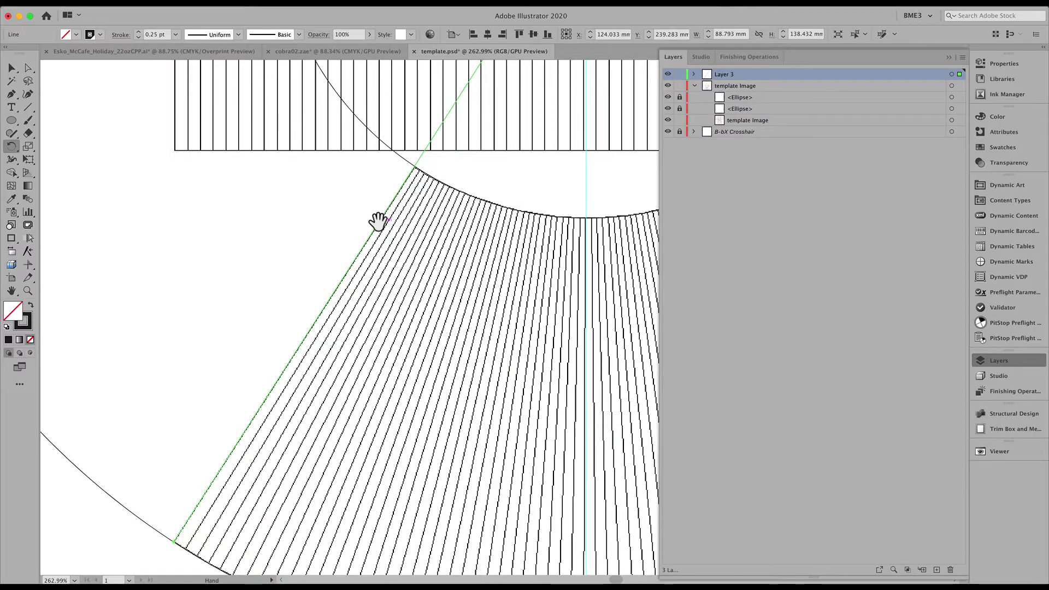
drag(375, 224, 288, 429)
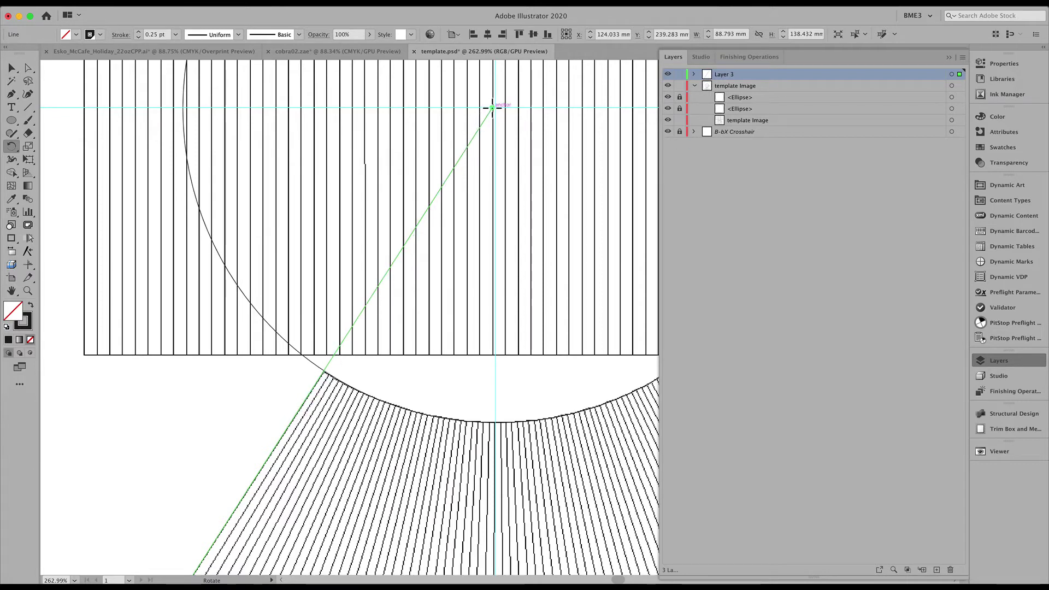
key(space)
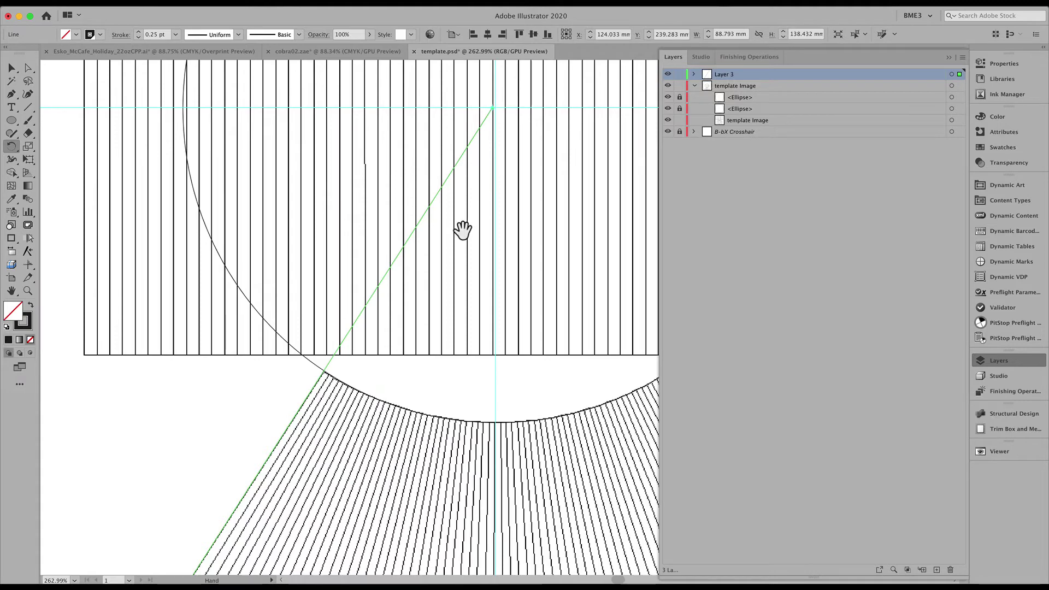
drag(463, 227, 438, 127)
scroll(441, 226, down, 6)
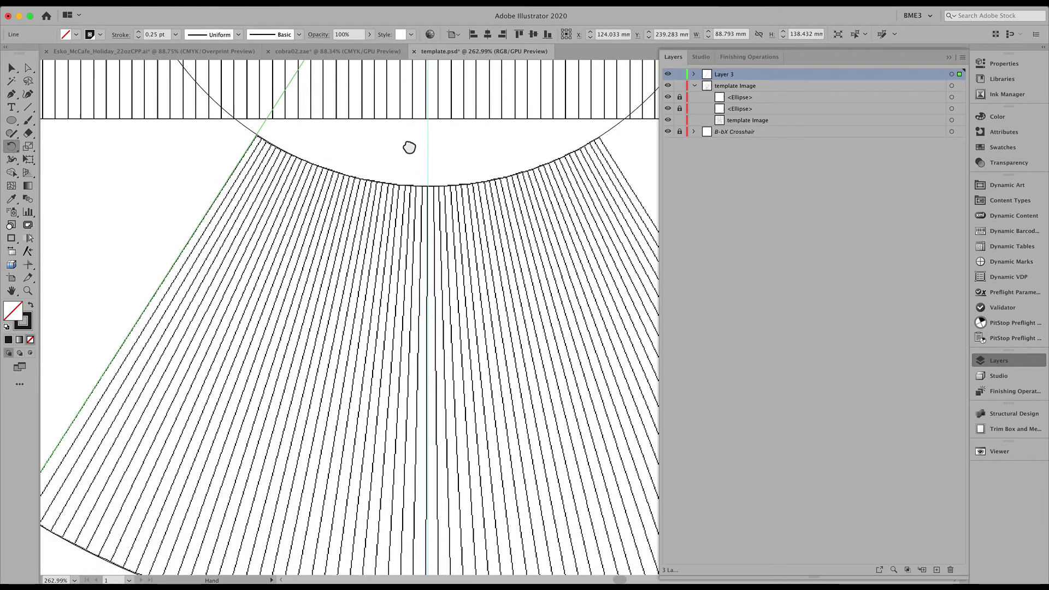
key(super+minus)
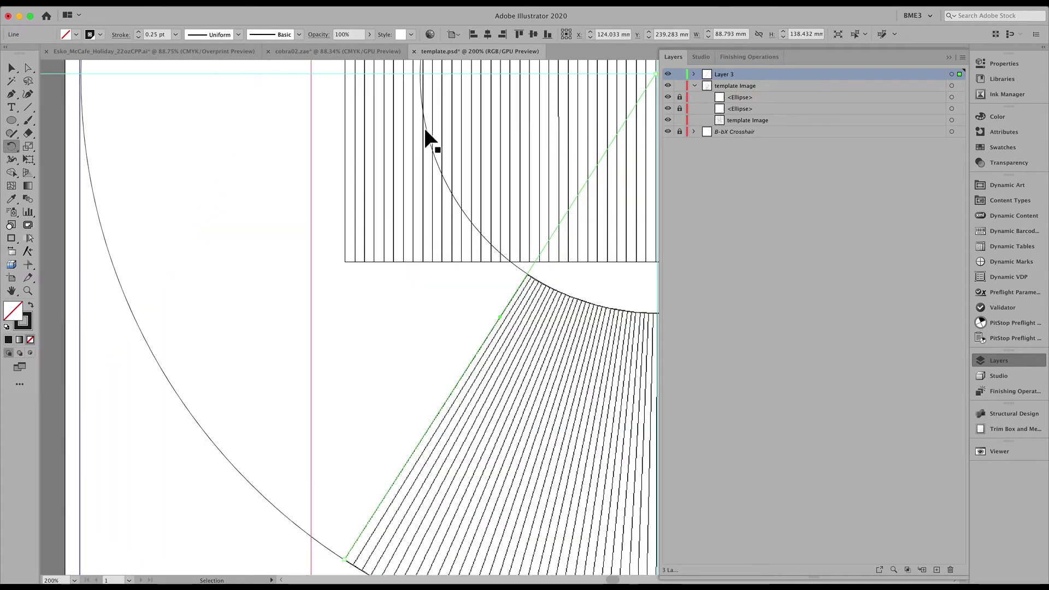
drag(531, 346, 347, 221)
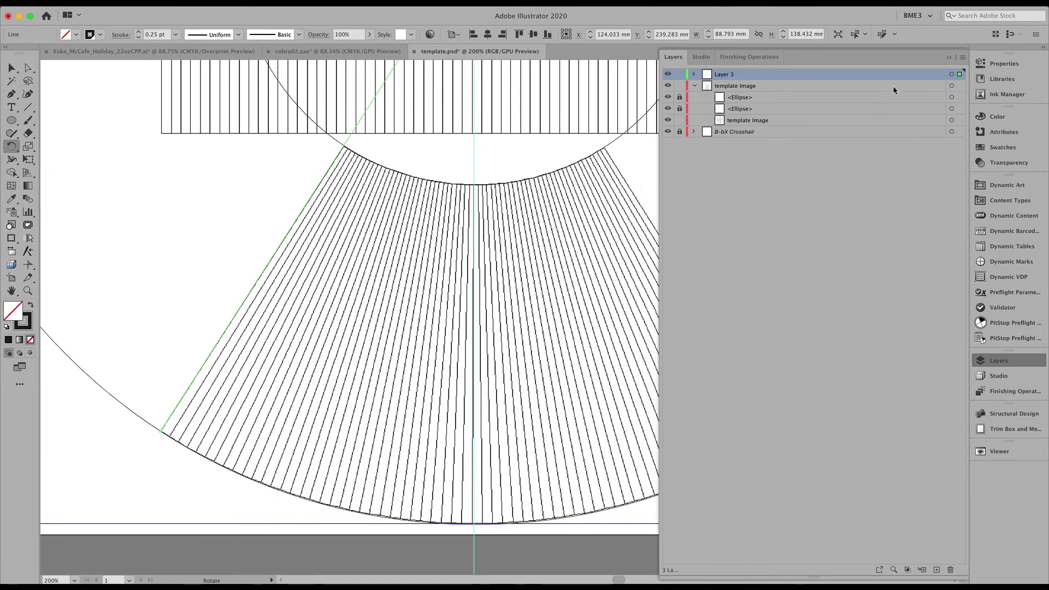
click(949, 57)
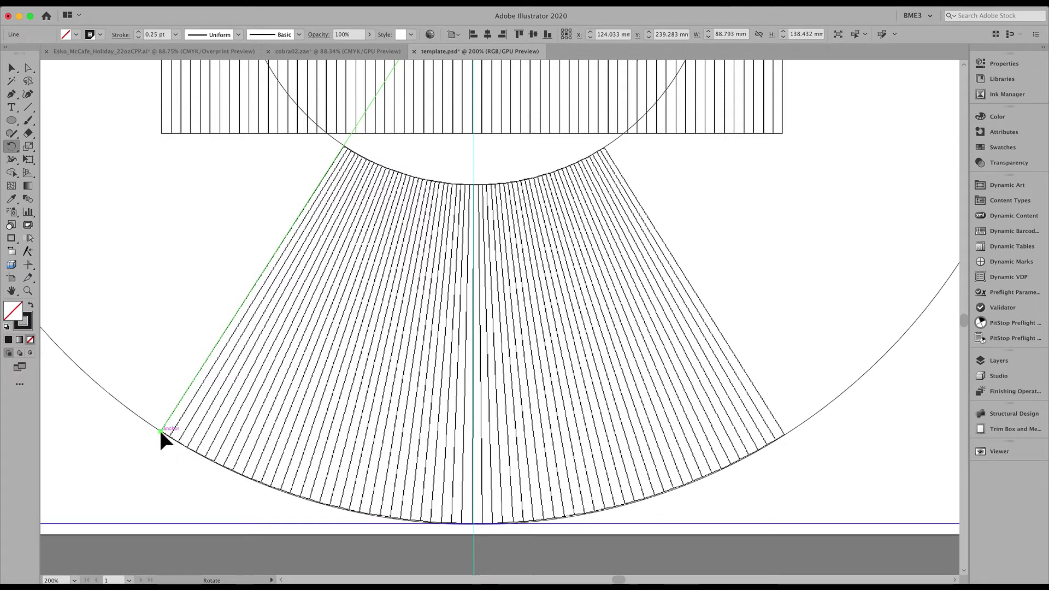
drag(159, 428, 788, 440)
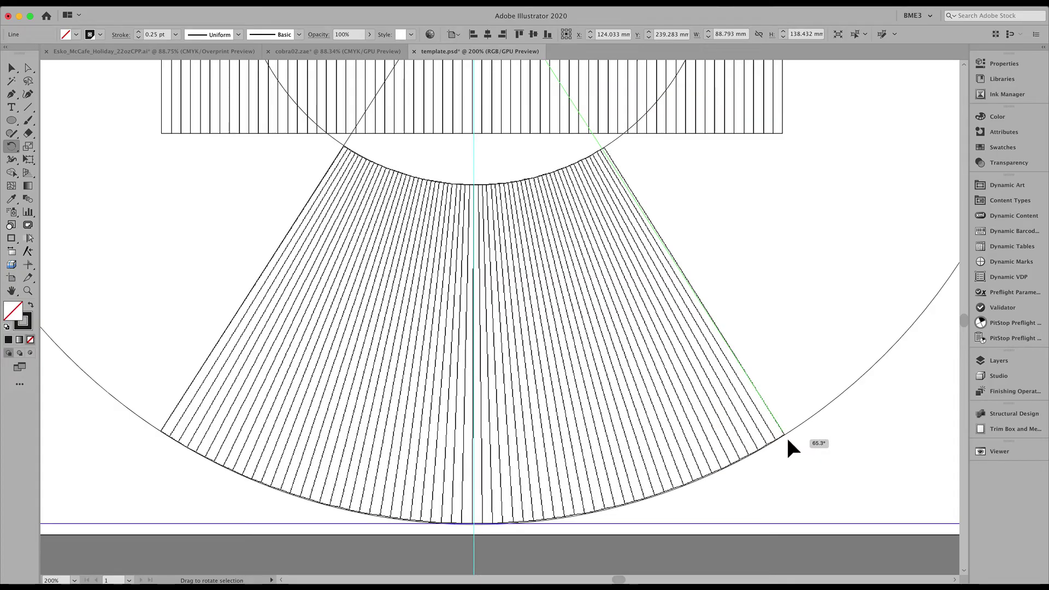
- Settle the line at 65.3° on the right edge and enter 65.3 as the Angle in D19
drag(787, 440, 787, 441)
key(super+Tab)
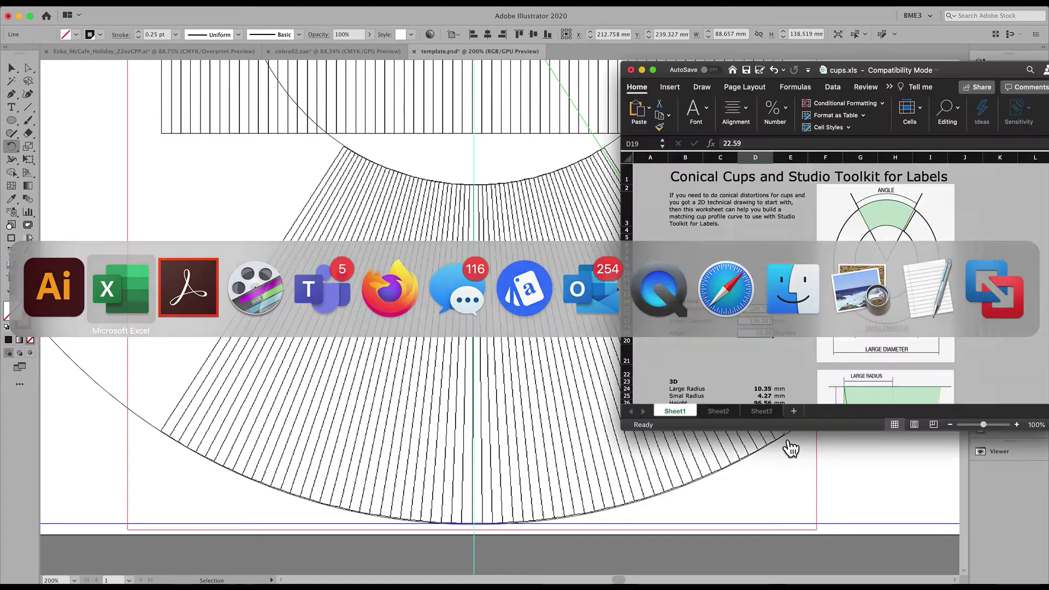
double_click(765, 333)
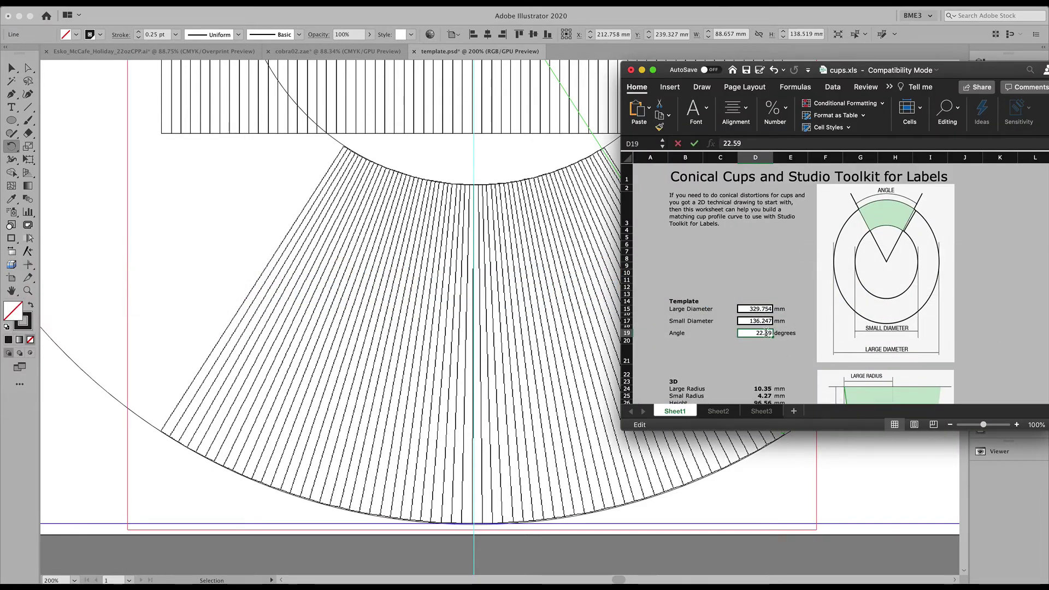
double_click(771, 333)
click(775, 330)
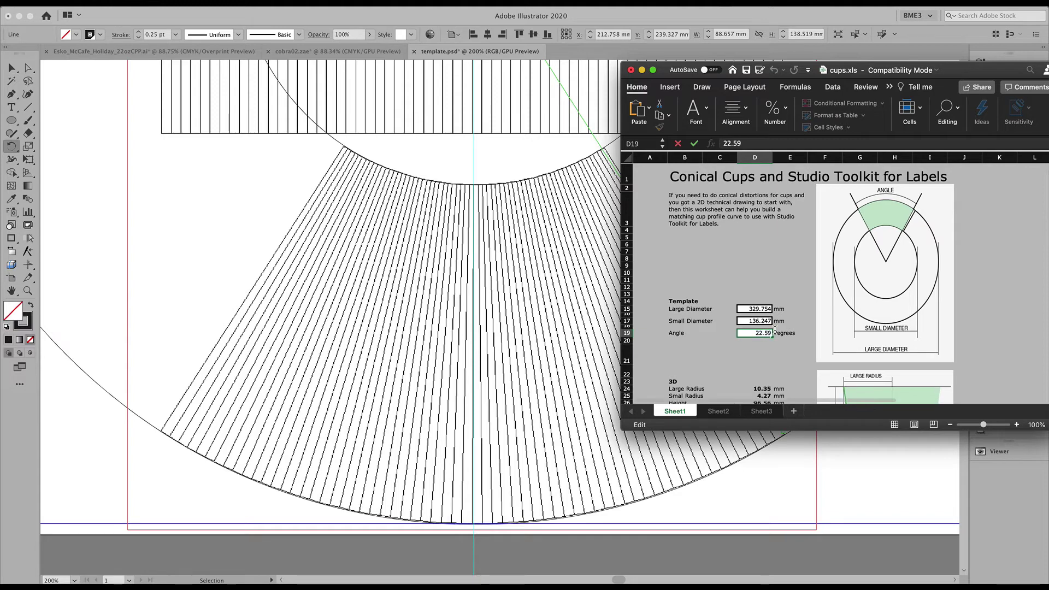
text(65.3)
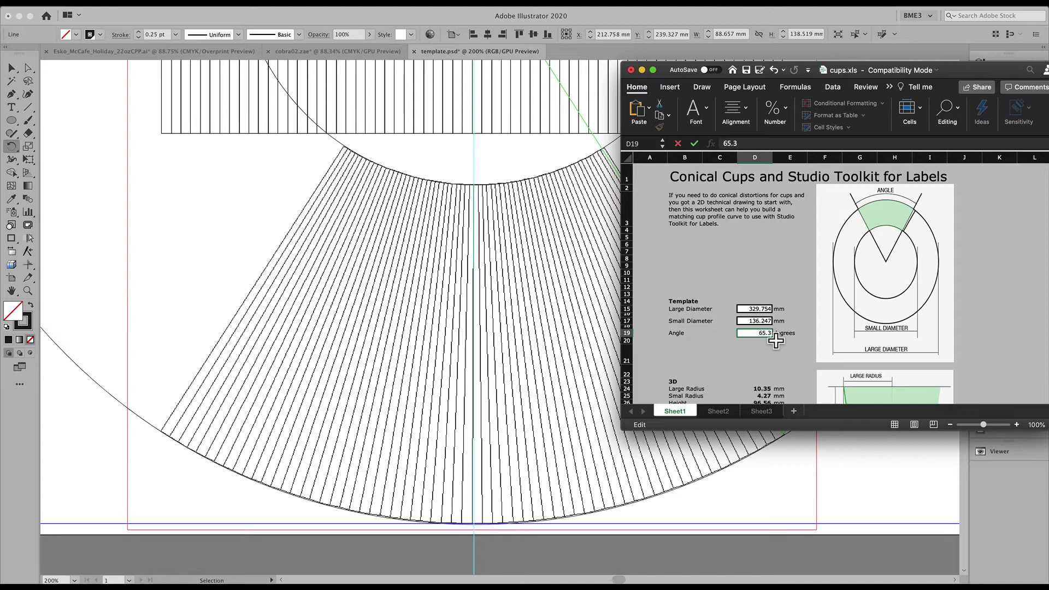
click(784, 354)
scroll(752, 361, down, 5)
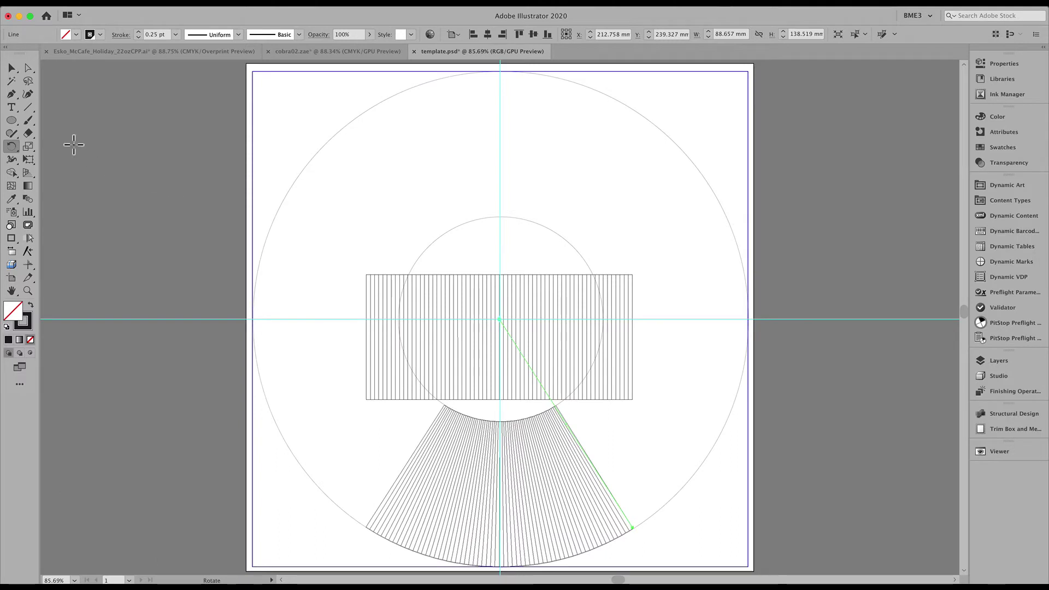
- Draw a 29.91 mm horizontal line at 0° on the centre guide near the top
click(27, 111)
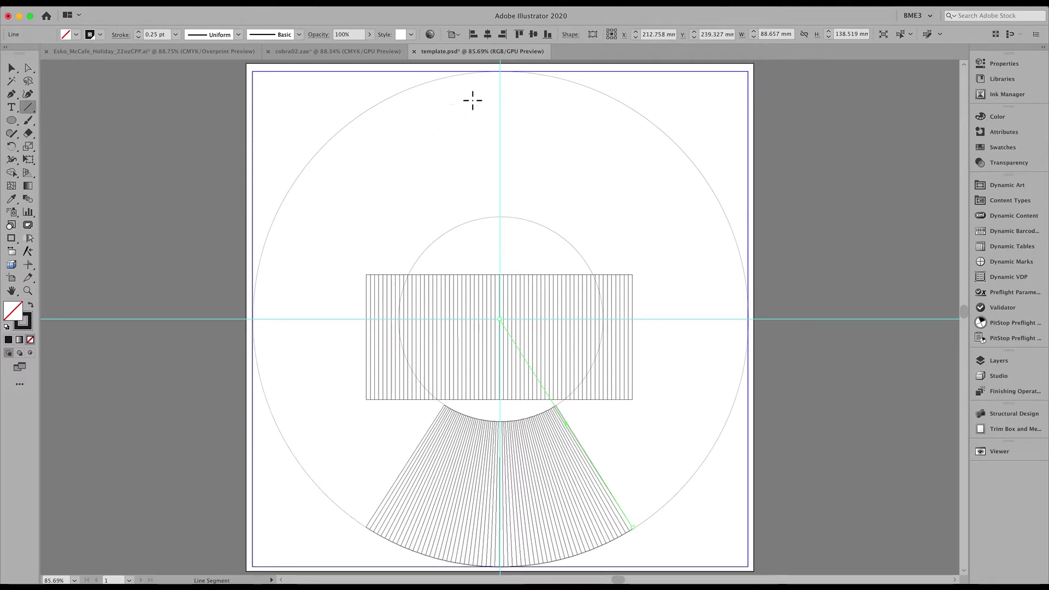
click(500, 96)
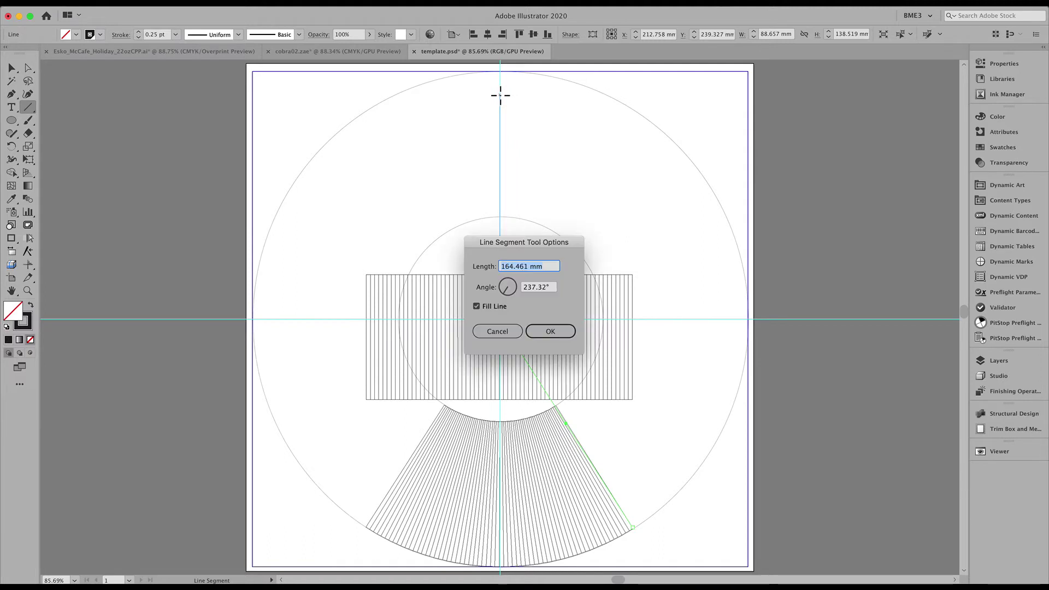
text(29.91)
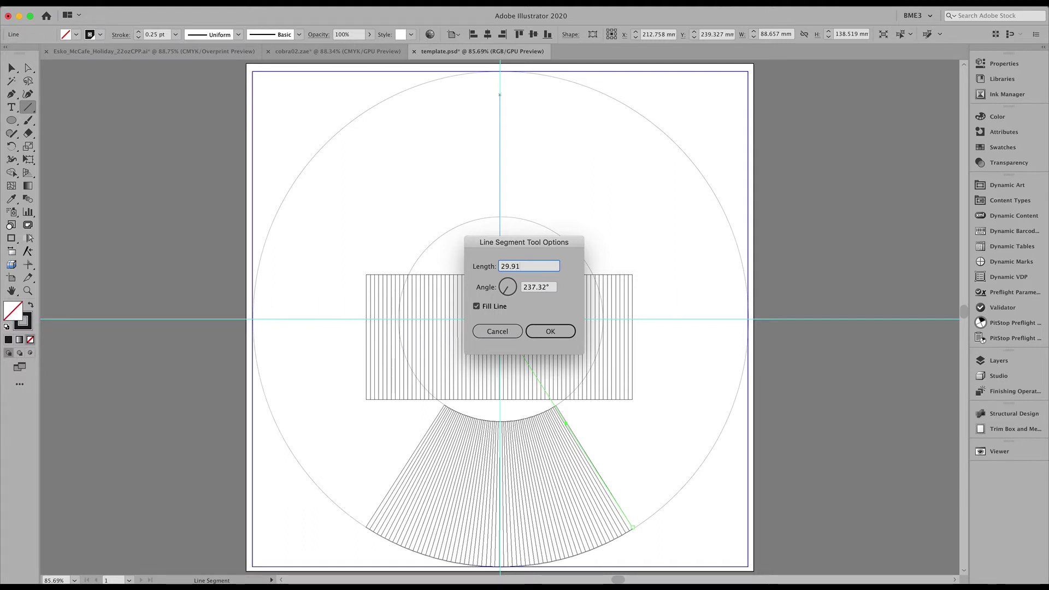
key(Tab)
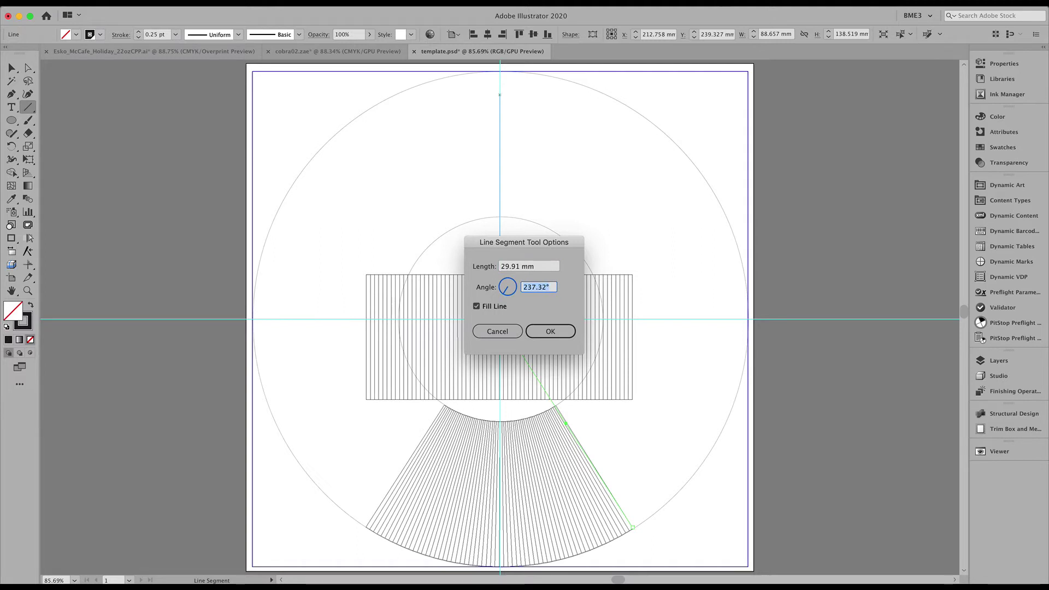
text(0)
key(Tab)
click(535, 332)
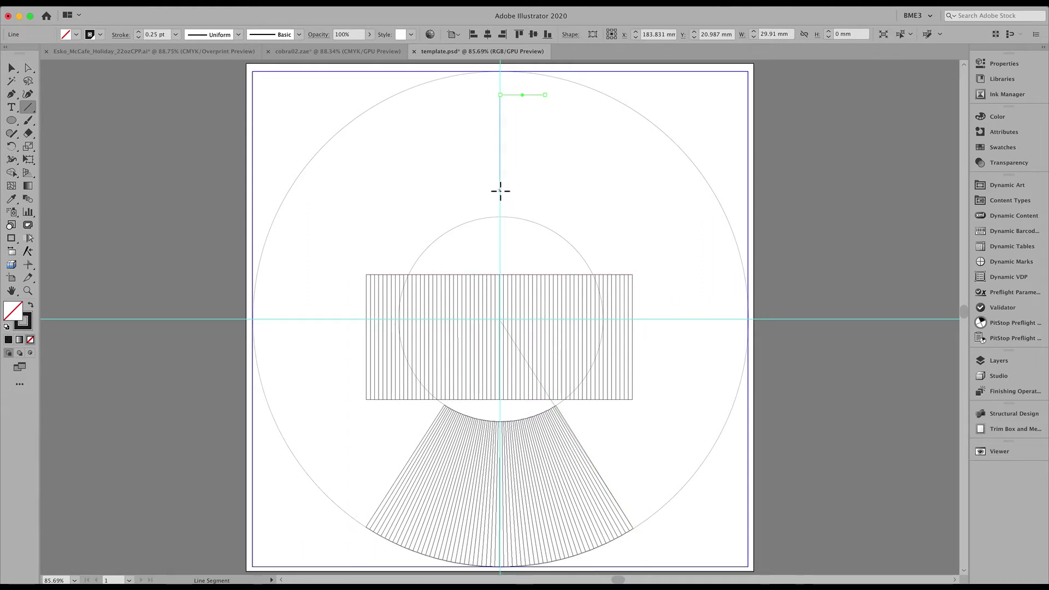
- Add a 12 mm horizontal line on the guide below it
click(501, 190)
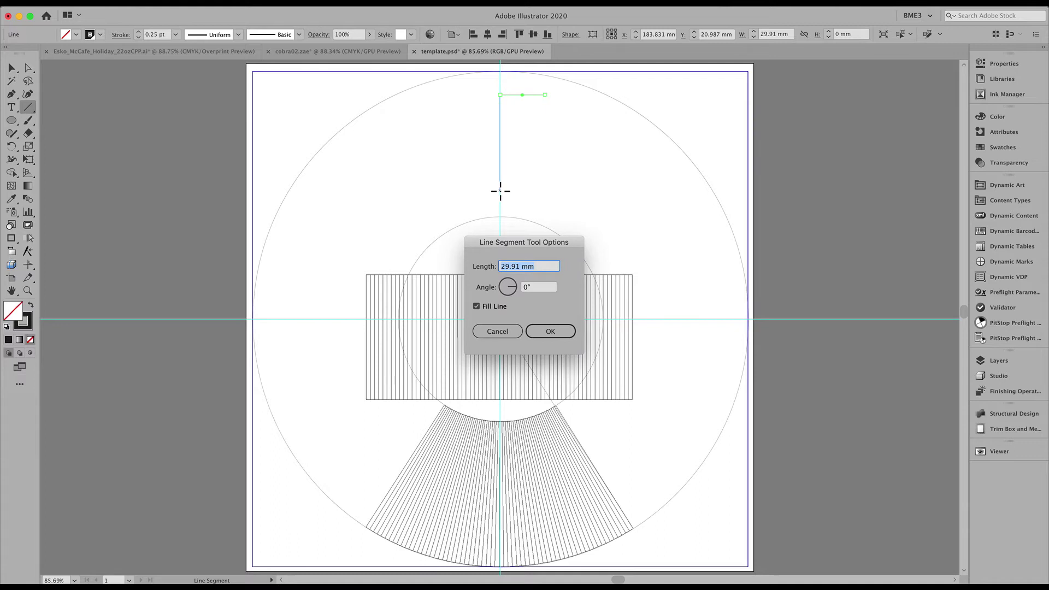
text(12.36)
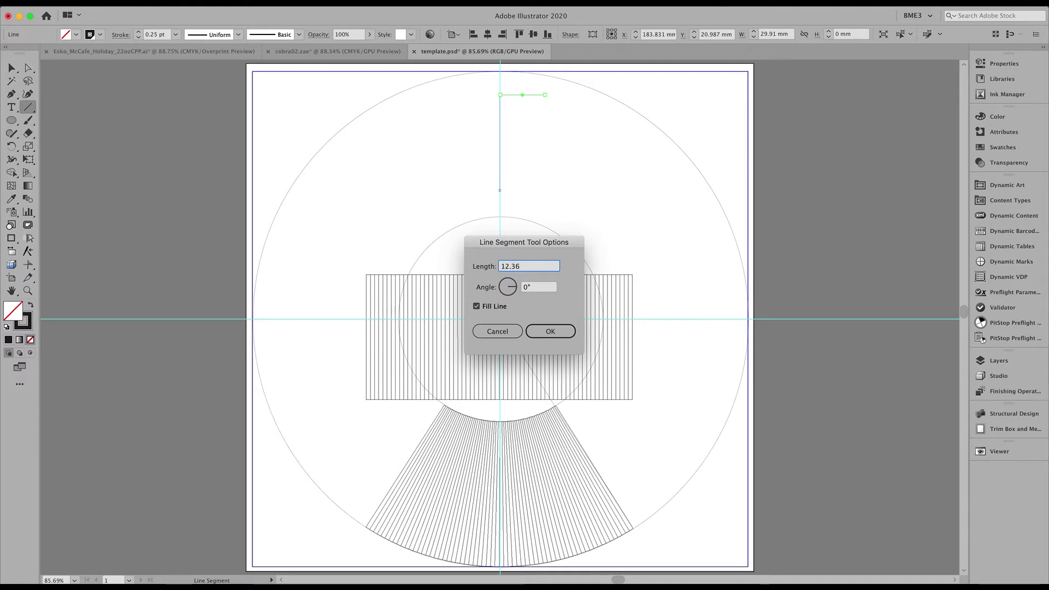
click(541, 332)
click(541, 332)
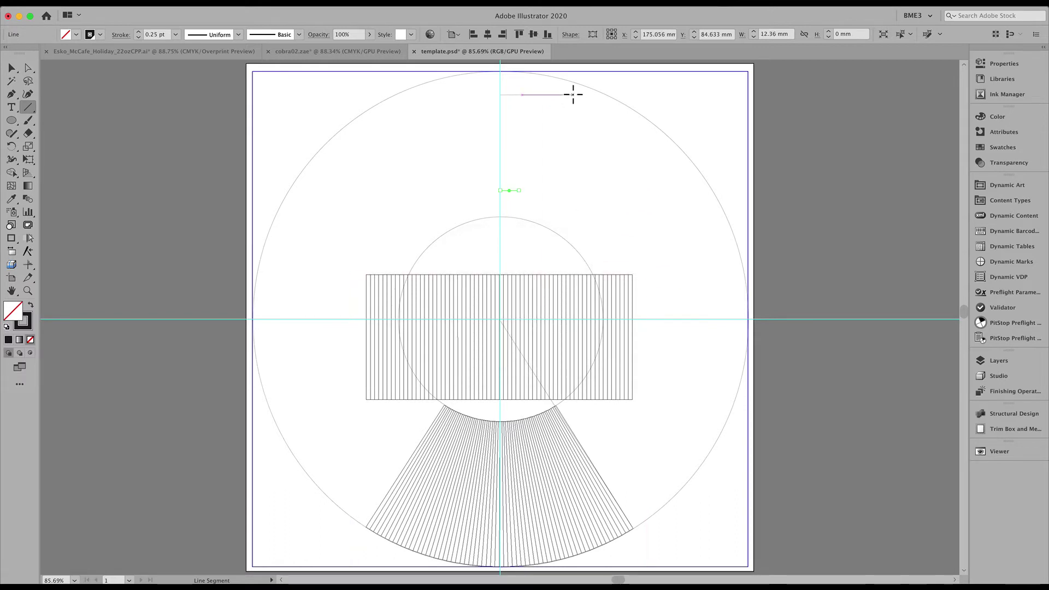
- Create a 95.15 mm side line and move it to hang from the top line's right end
drag(573, 93, 573, 113)
key(super+z)
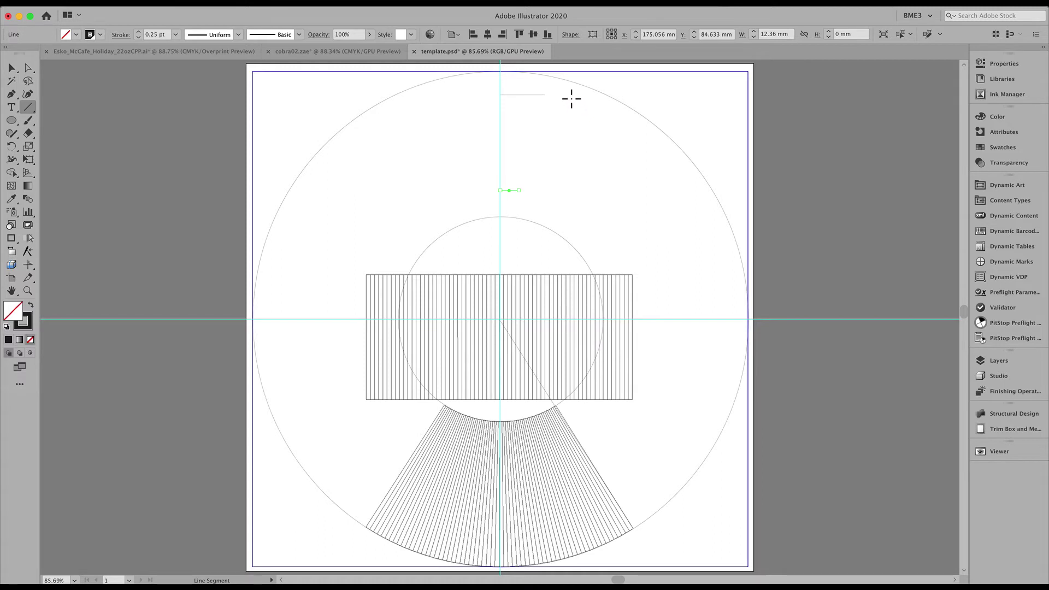
click(571, 95)
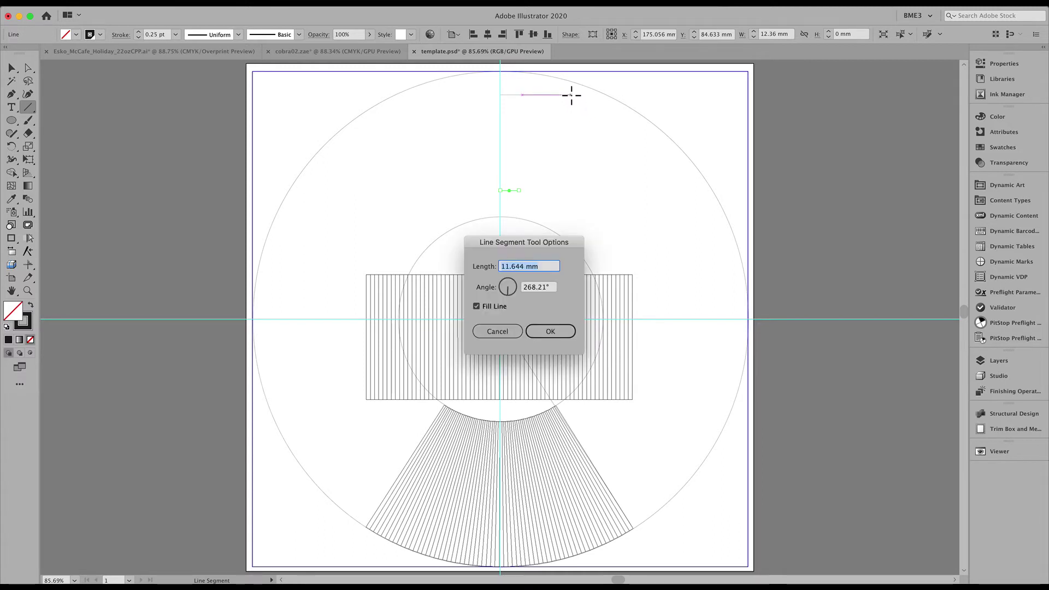
text(9)
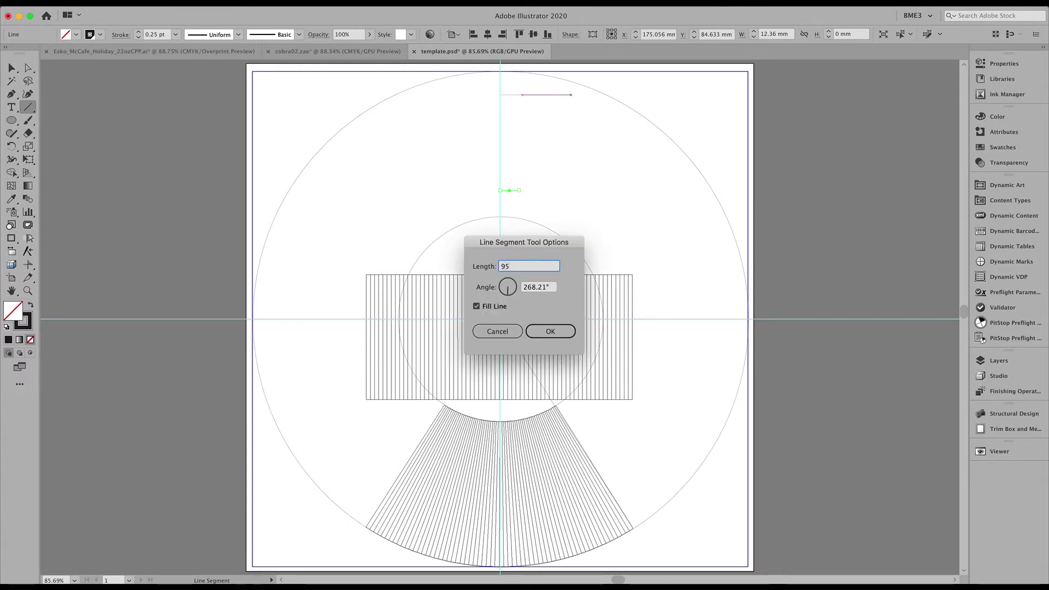
text(5.)
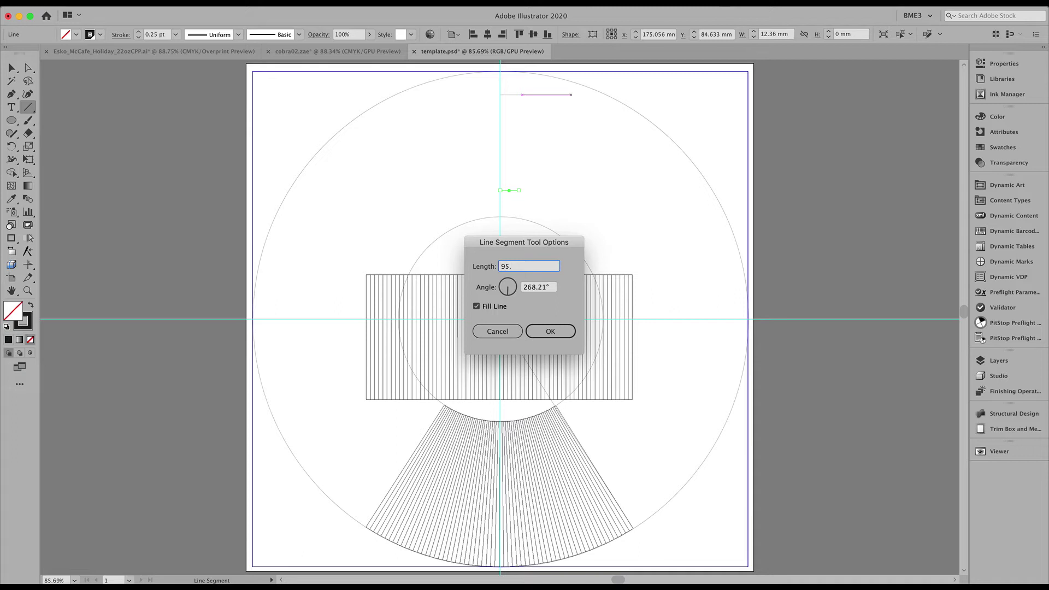
text(15)
key(Tab)
text(27)
click(547, 332)
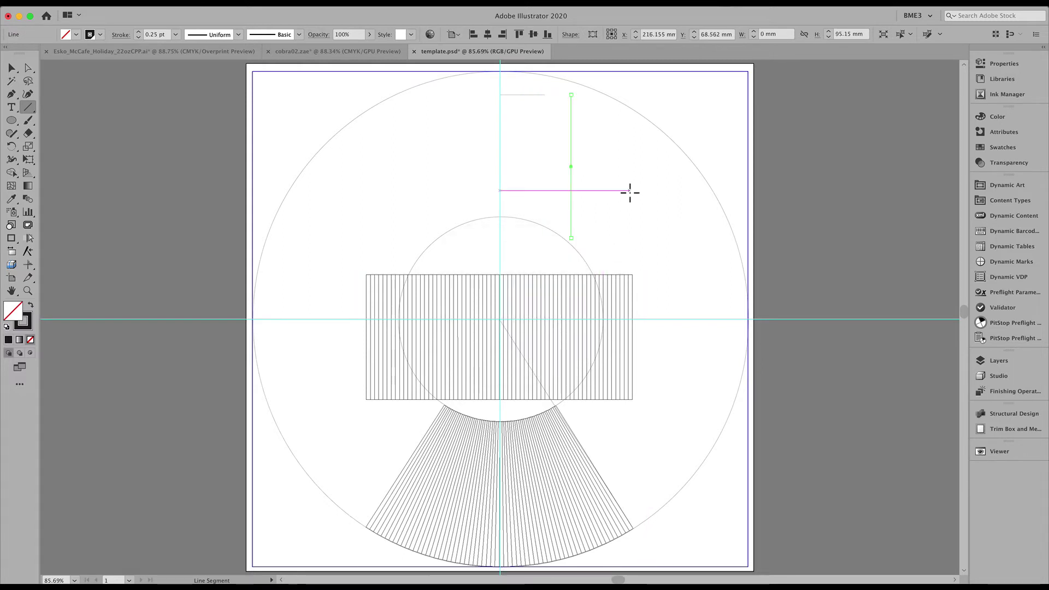
click(14, 71)
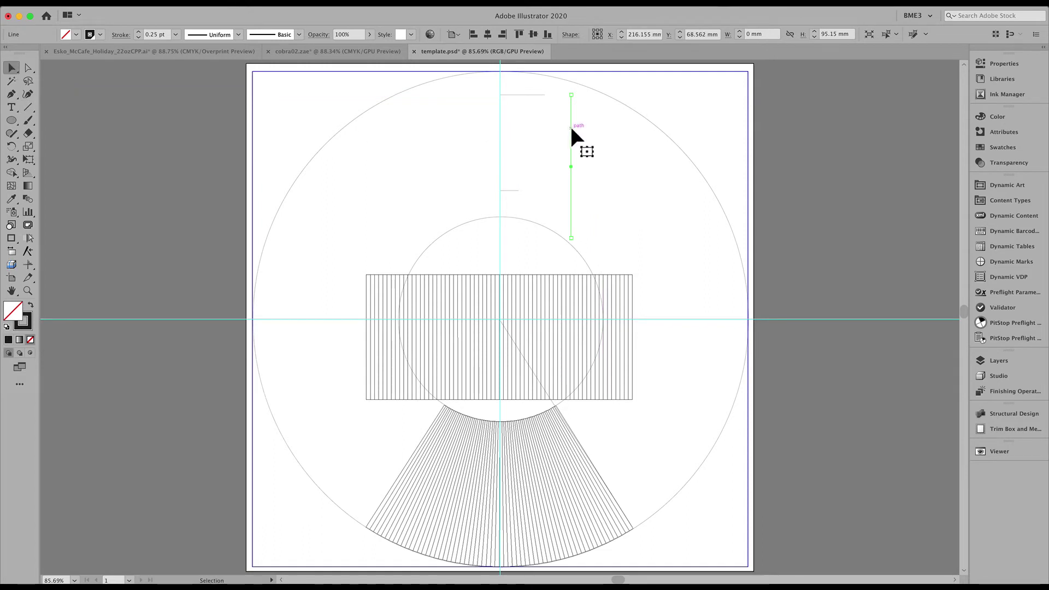
drag(571, 126, 547, 129)
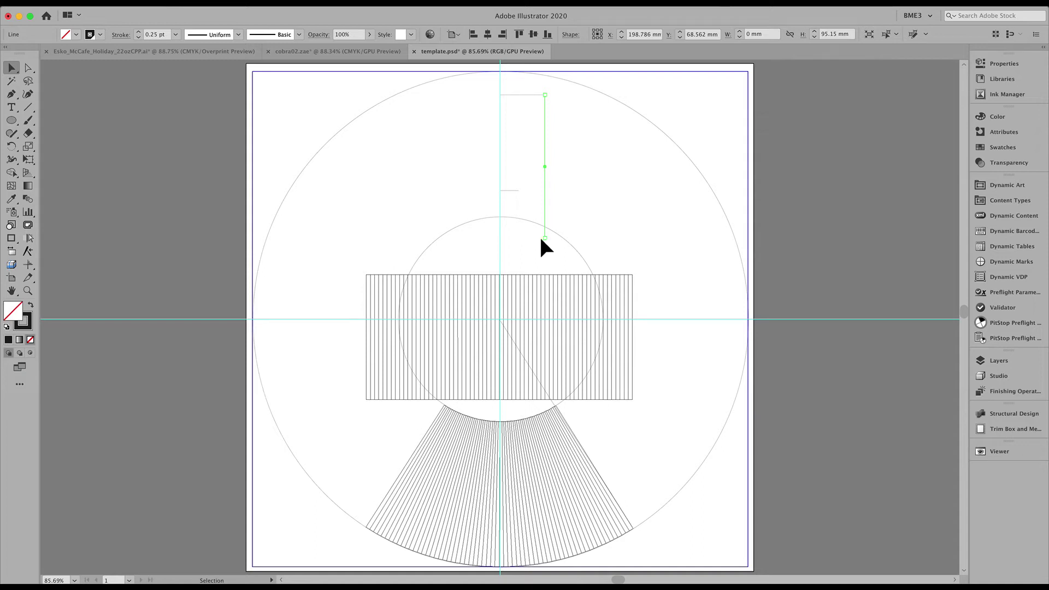
- Move the short horizontal line down to the bottom of the side line
click(509, 190)
click(509, 191)
scroll(504, 209, right, 1)
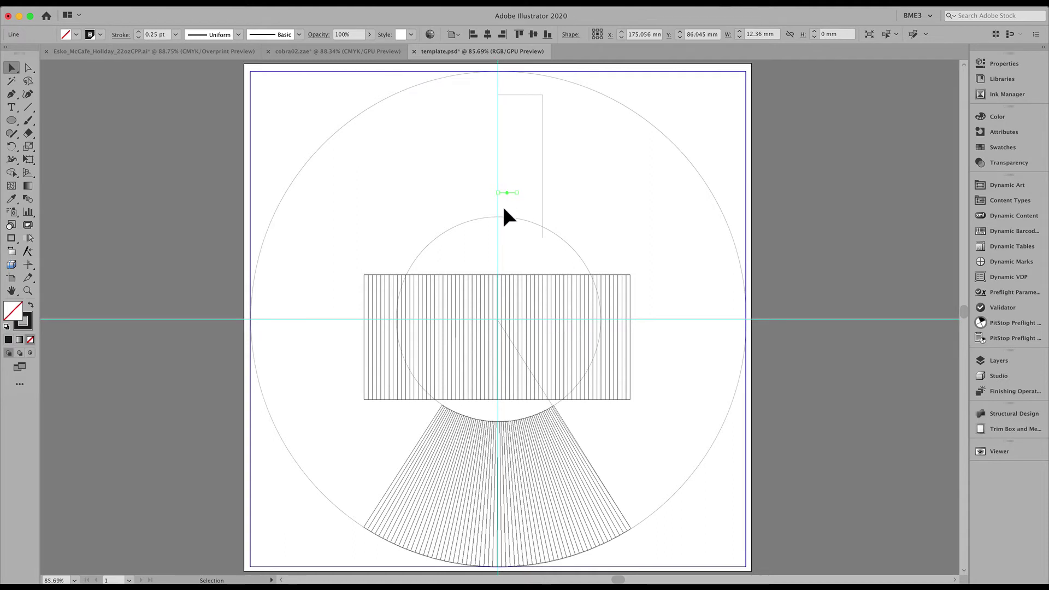
key(shift+Down)
key(shift+Down)
key(shift+Down)
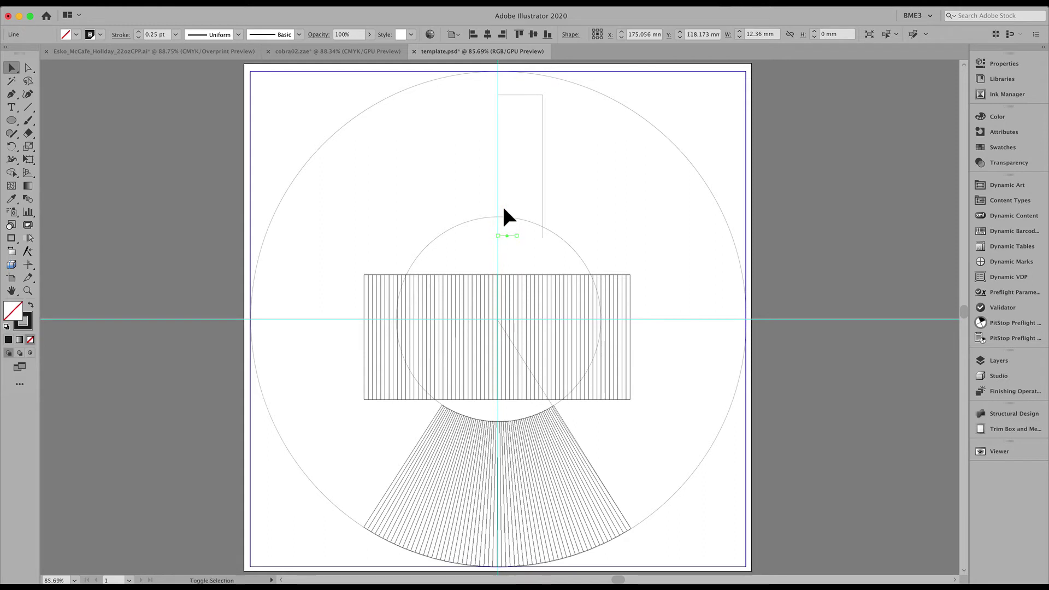
- Tilt the side line to taper the cup and snap its end onto the base line
click(543, 205)
click(11, 147)
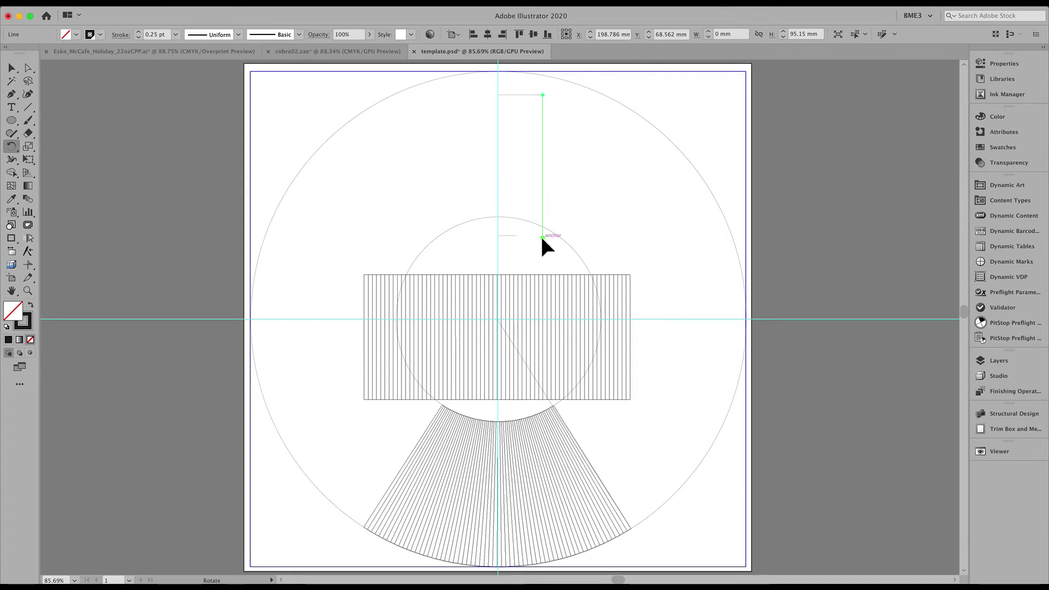
drag(531, 238, 680, 265)
key(z)
drag(462, 237, 539, 258)
key(v)
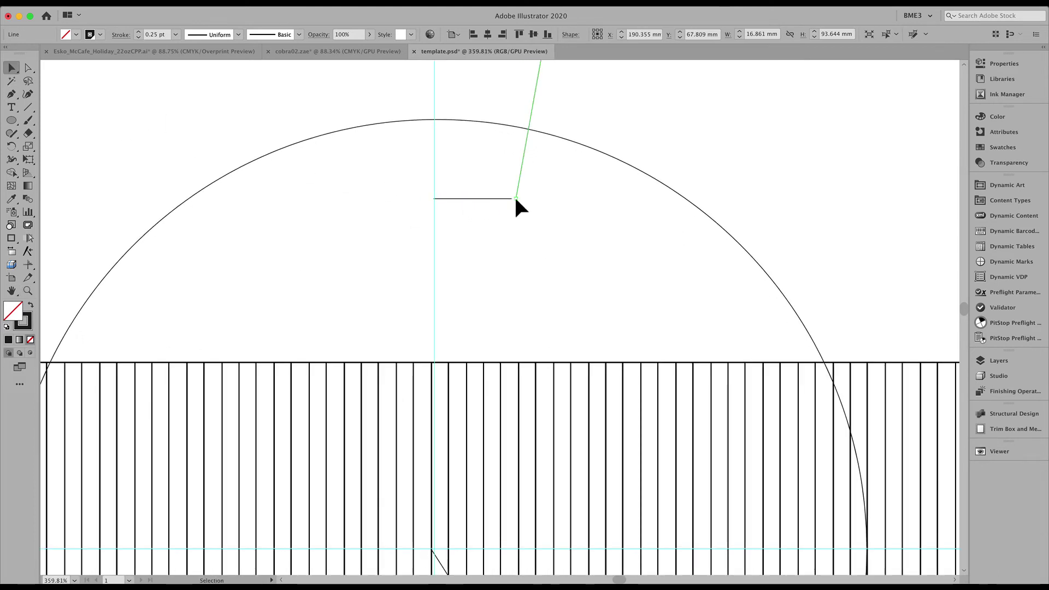
drag(515, 199, 512, 199)
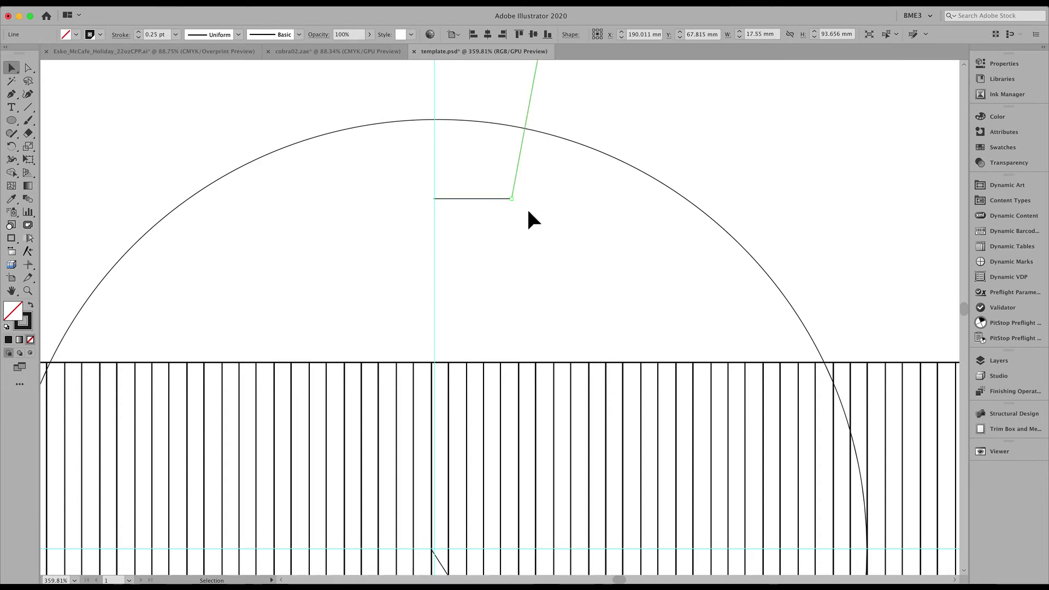
click(529, 212)
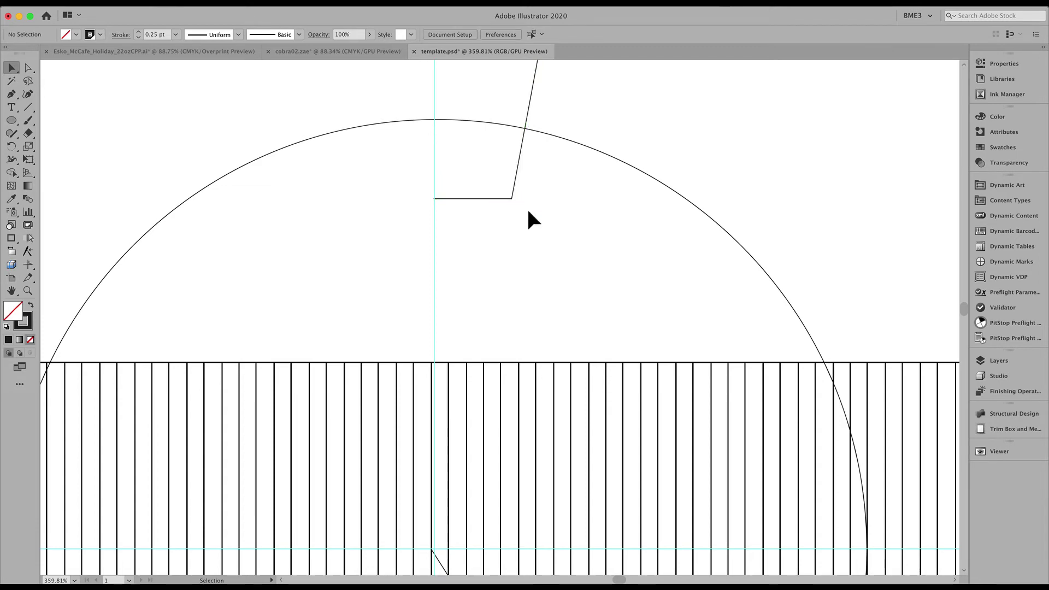
- Select the base line together with the other profile lines
key(super+1)
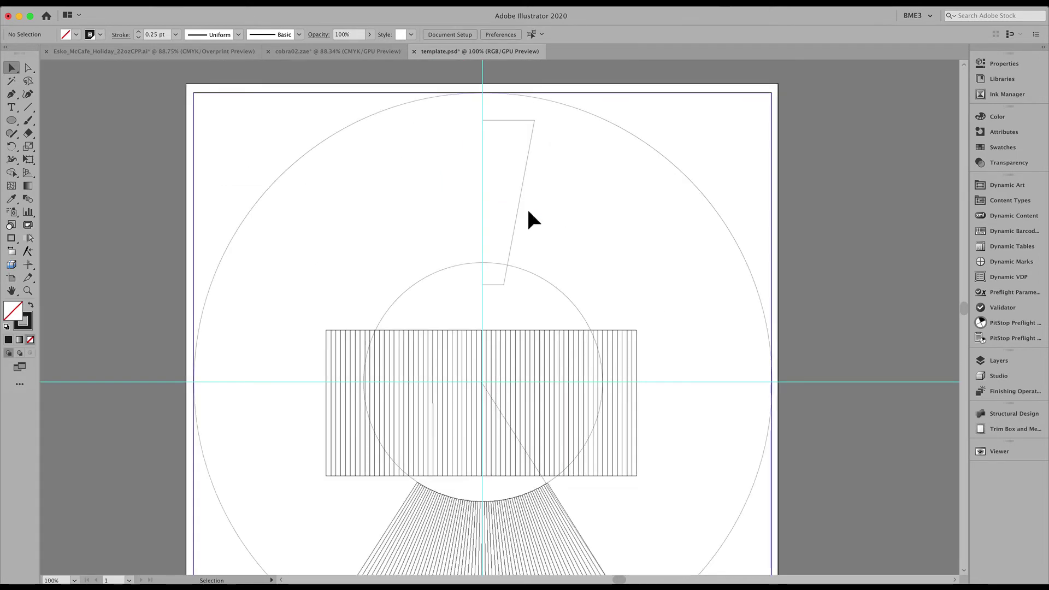
click(493, 284)
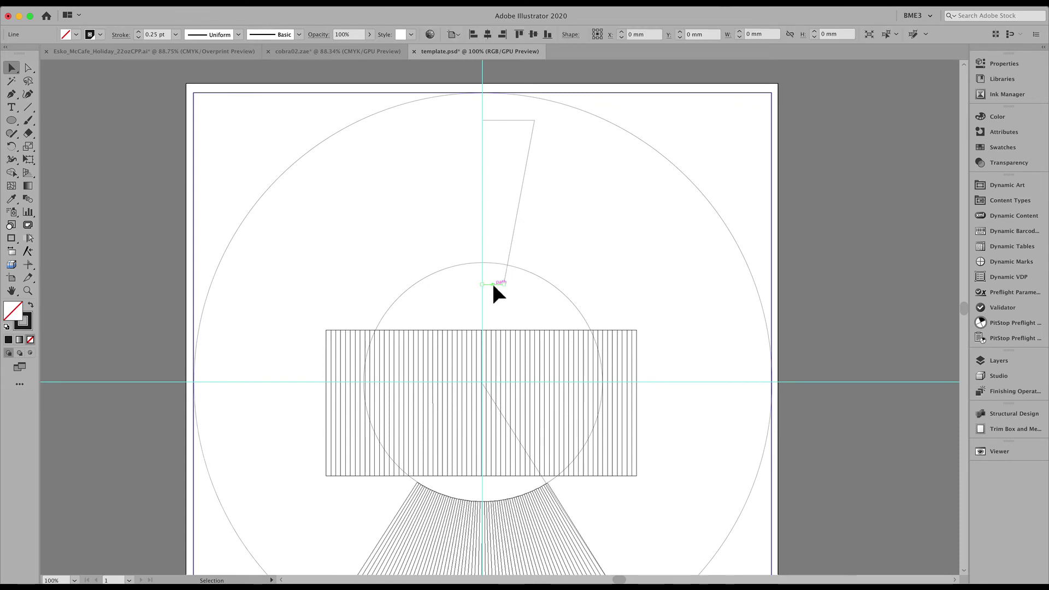
shift+click(513, 242)
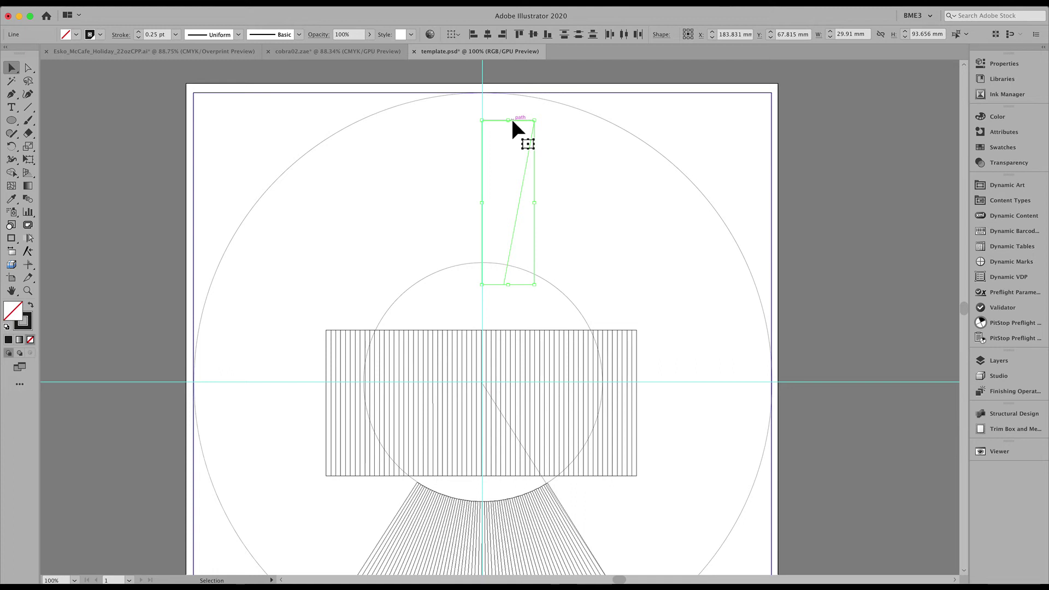
- Revolve the three-path profile and cycle the axis options until it previews as an upright tapered cone
key(super+shift+8)
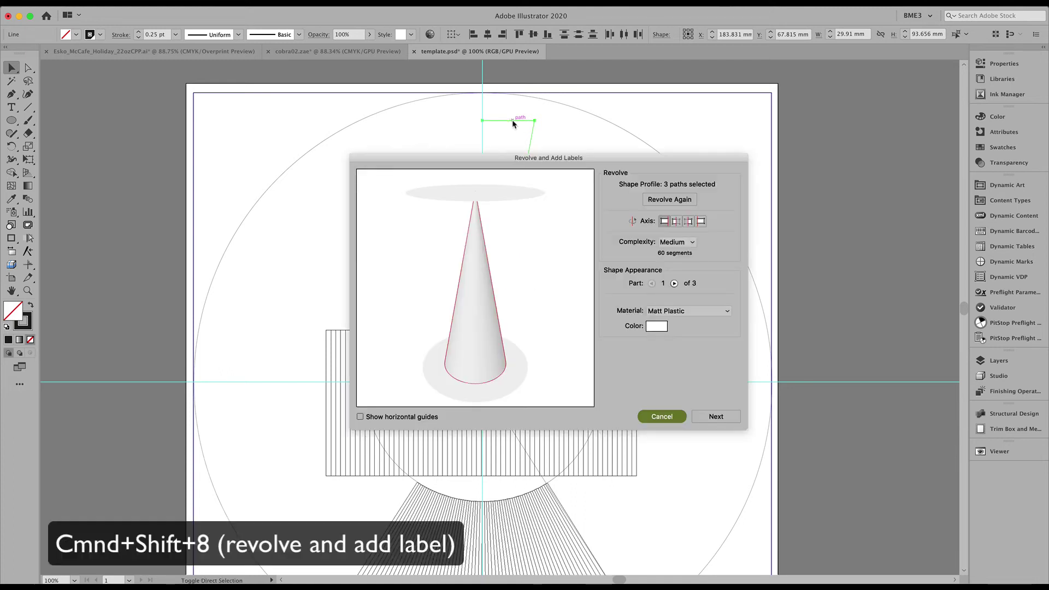
scroll(510, 118, left, 3)
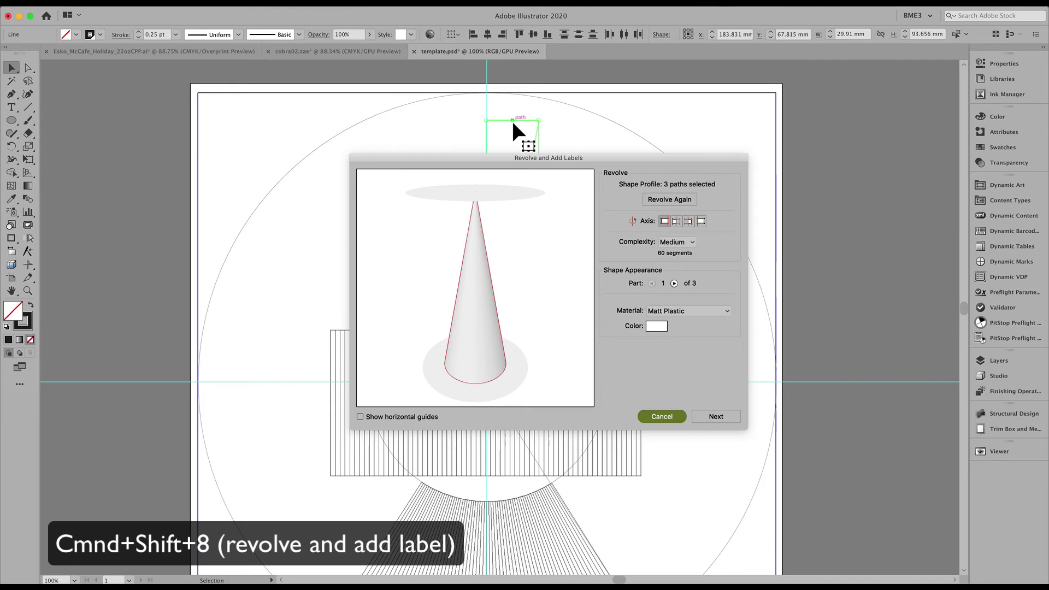
click(666, 222)
click(700, 221)
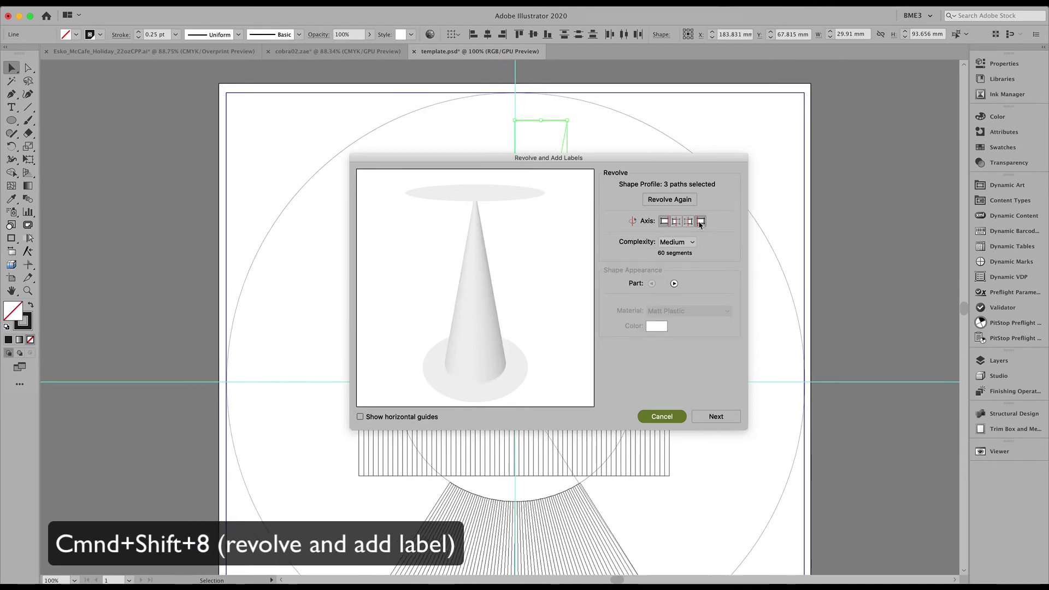
click(663, 222)
click(687, 222)
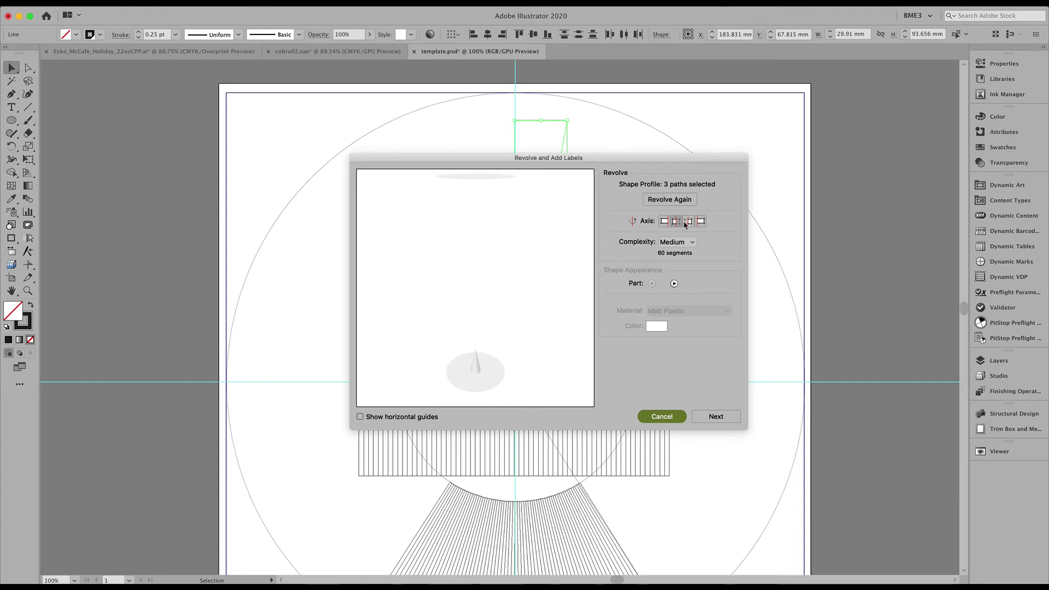
click(701, 223)
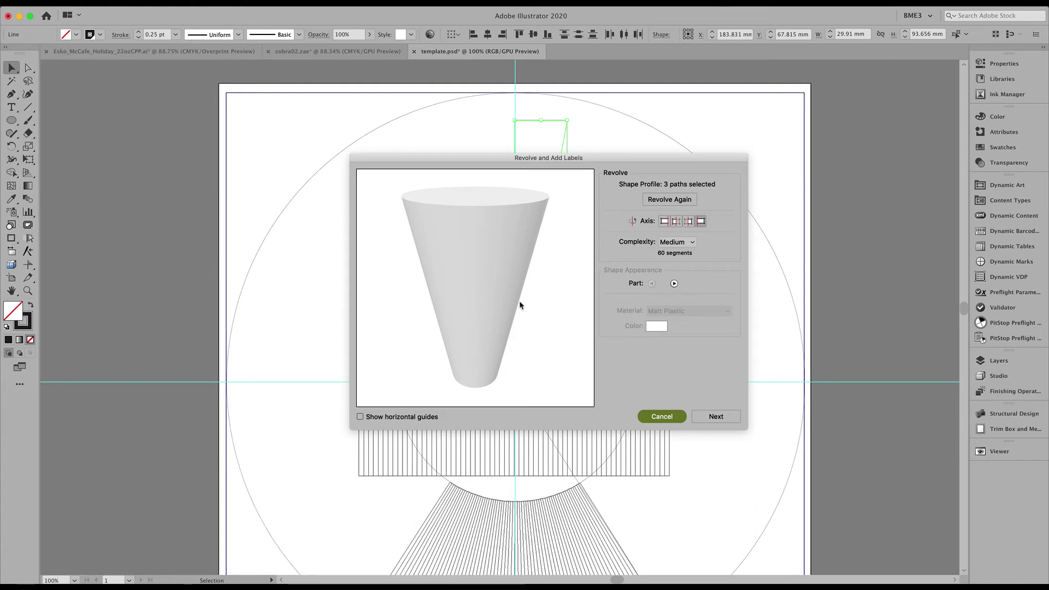
click(503, 287)
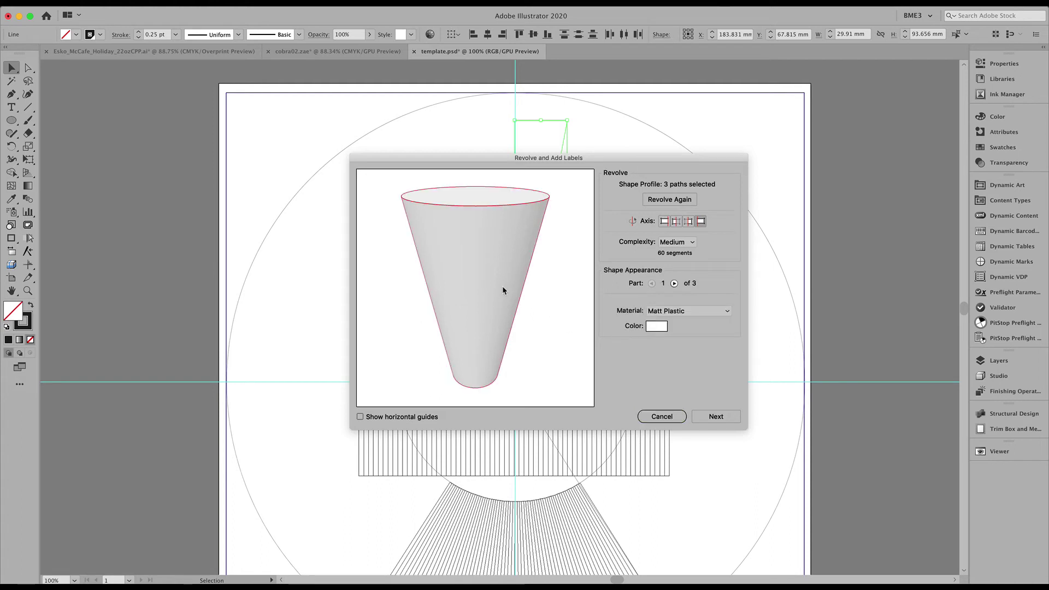
click(713, 417)
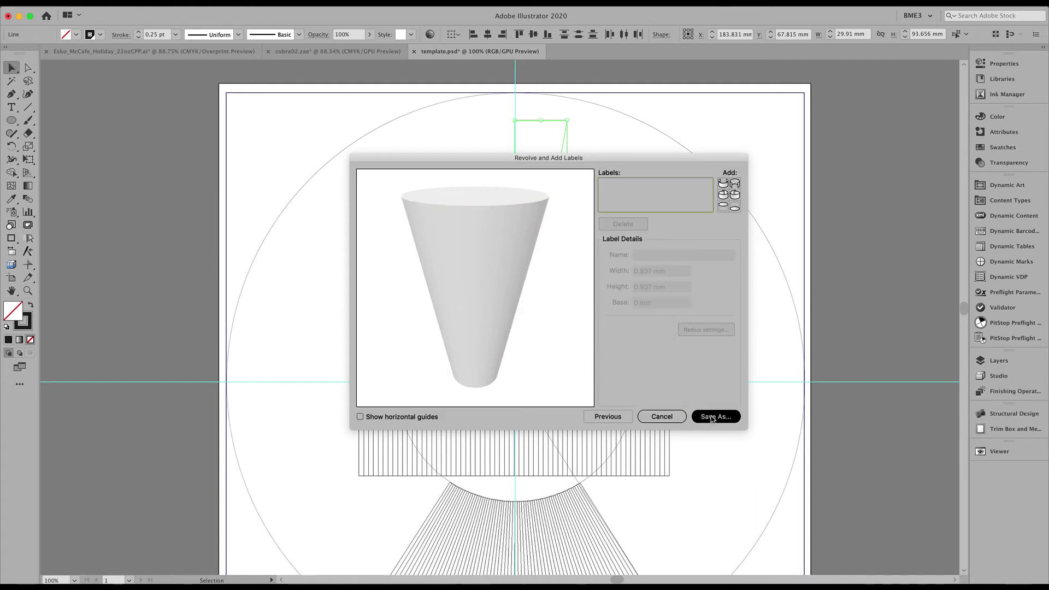
- Add a conical Round Label and stretch it from the cup's base to its top rim (95.169 mm)
click(723, 196)
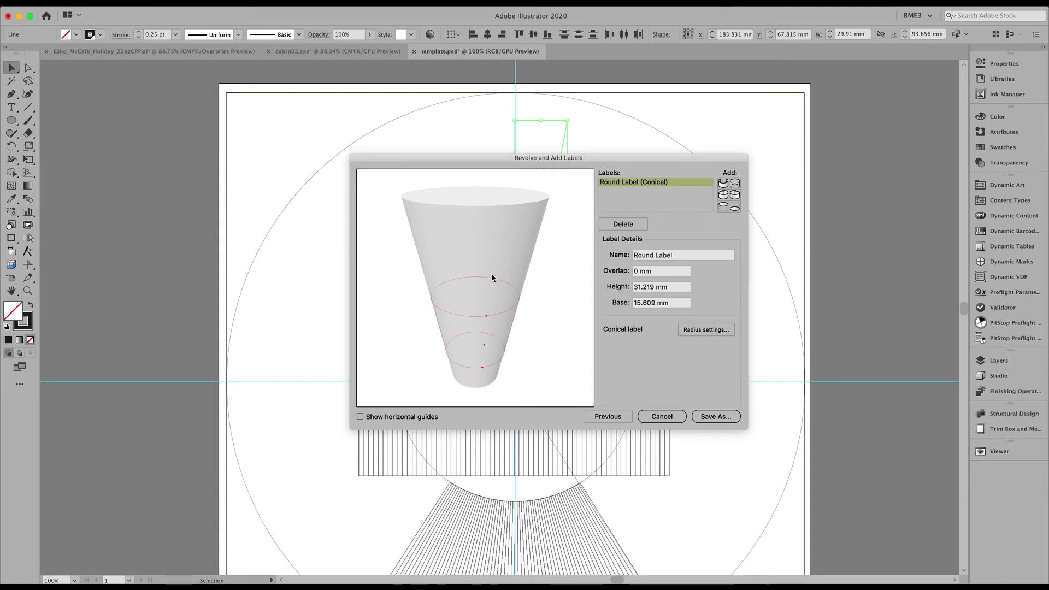
drag(492, 277, 500, 209)
mouse_move(482, 367)
mouse_down()
mouse_move(480, 386)
mouse_move(479, 309)
mouse_move(488, 365)
mouse_up()
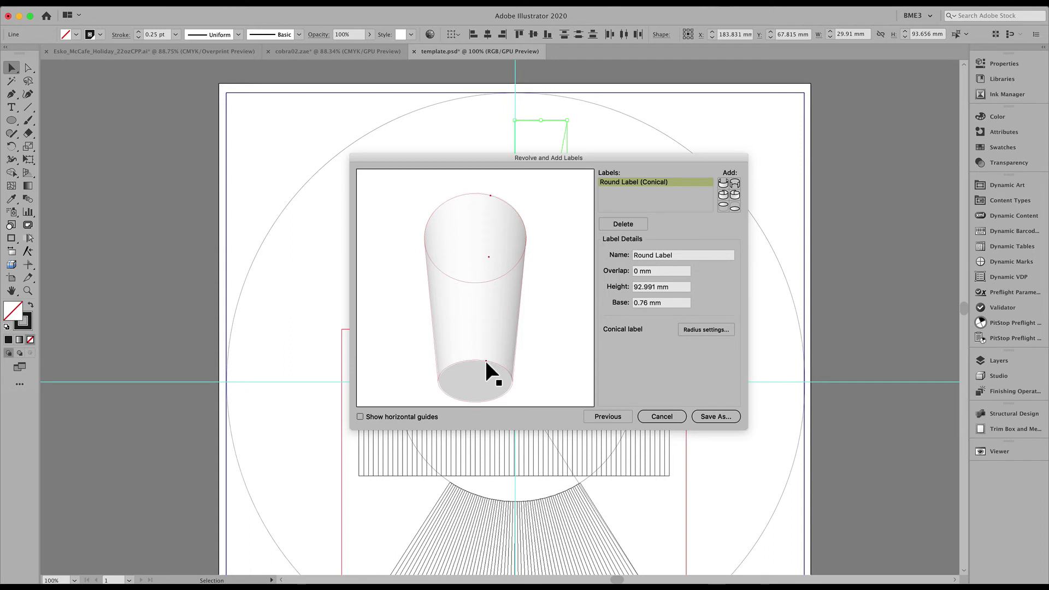
drag(487, 365, 476, 282)
drag(493, 230, 493, 226)
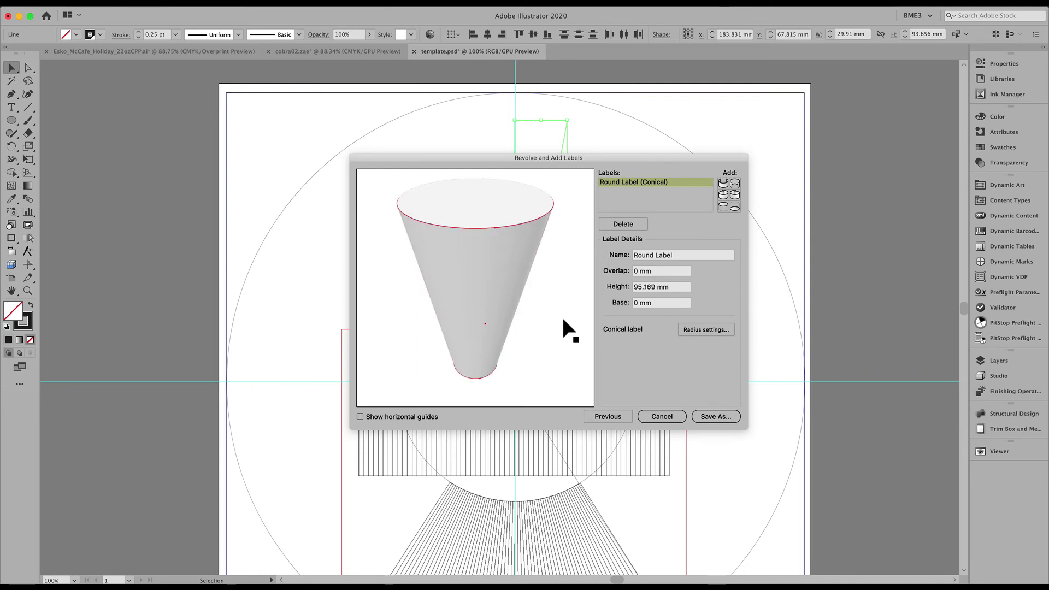
click(708, 417)
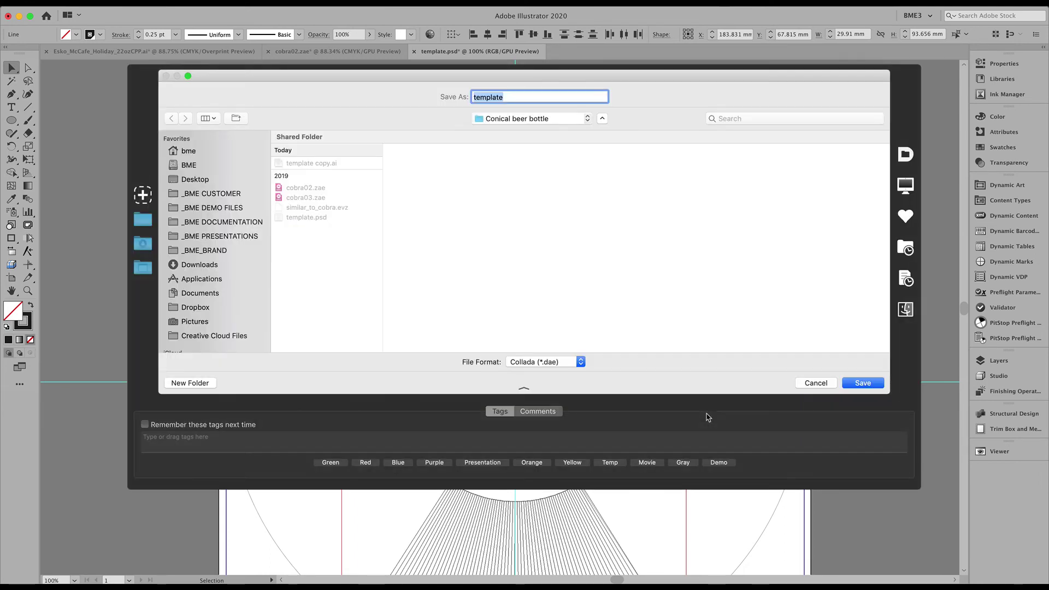
- Save the labelled cone as Collada 'template' on the Desktop, placed in the current document
key(super+shift+d)
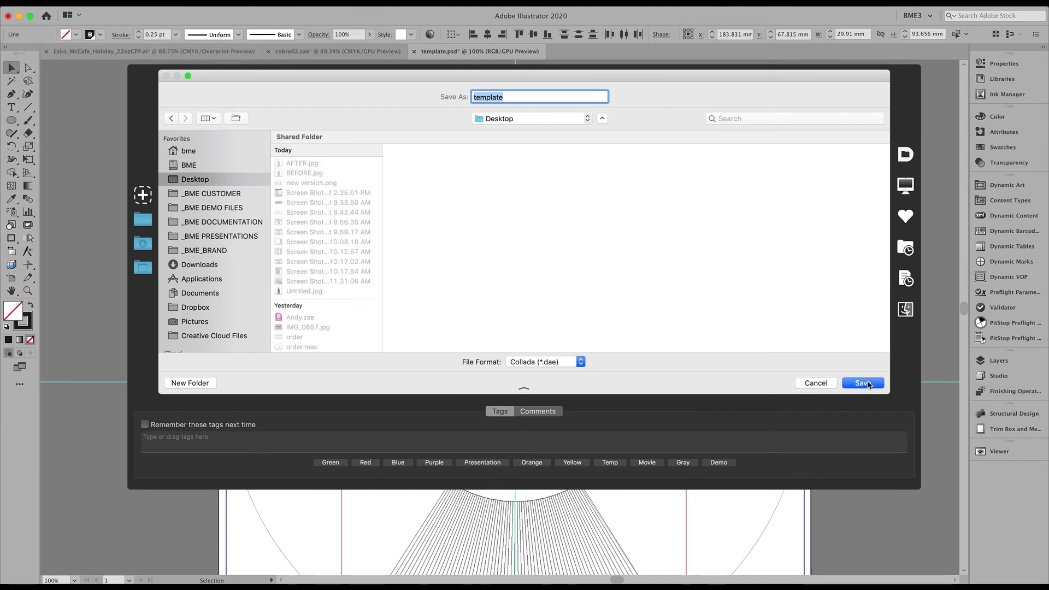
click(864, 383)
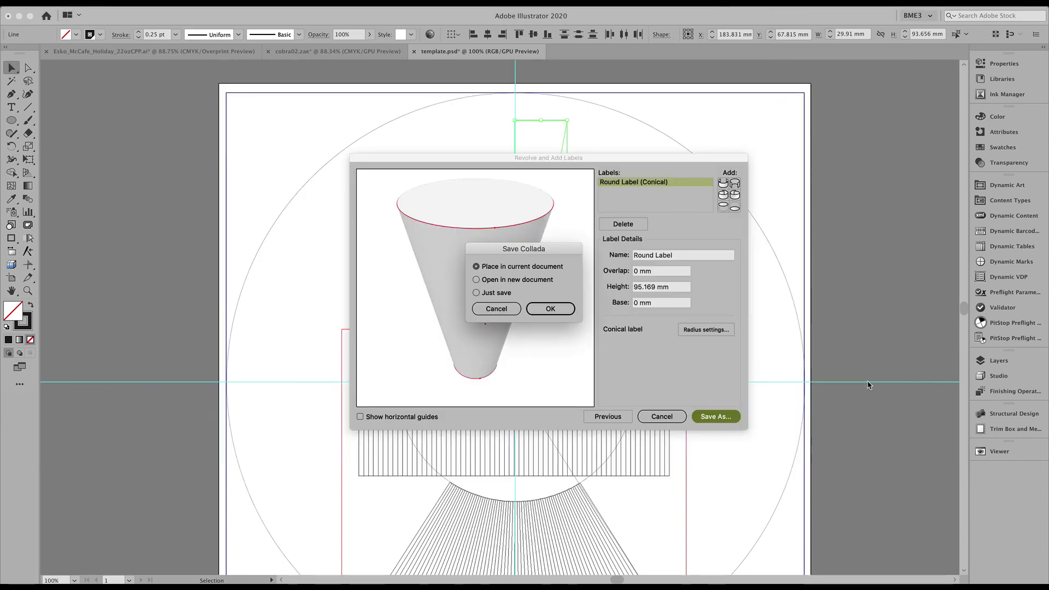
click(560, 312)
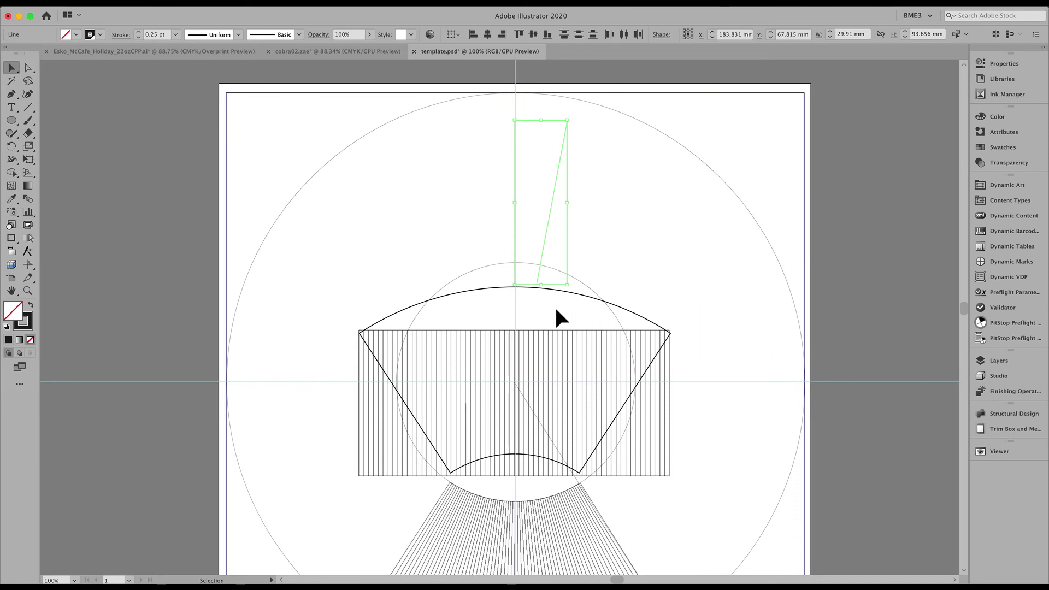
- Pan over the die line and marquee-select the slanted three-line cup profile with Direct Selection
key(space)
drag(553, 338, 544, 226)
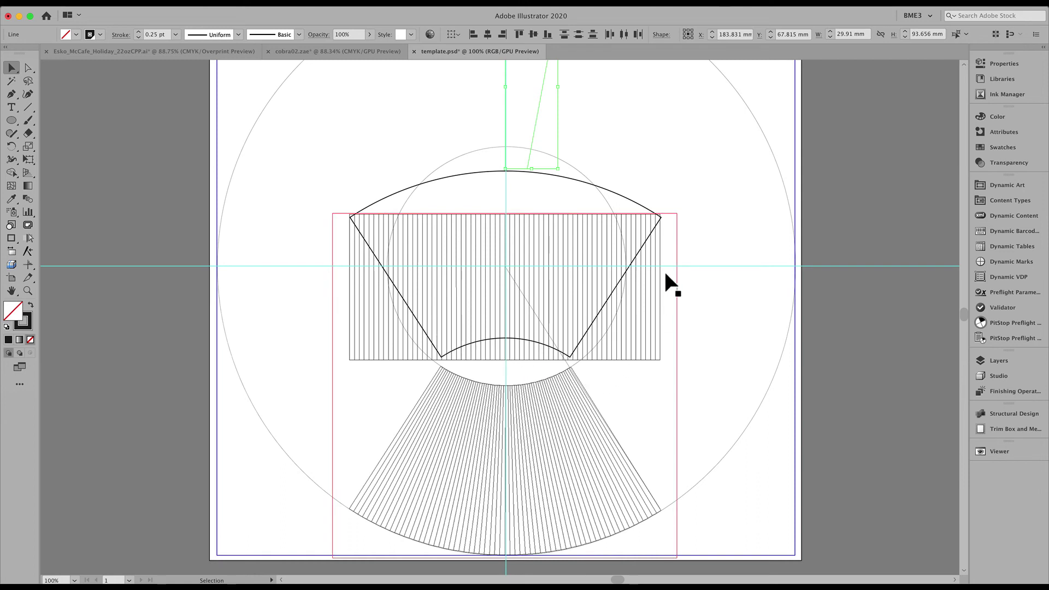
key(super)
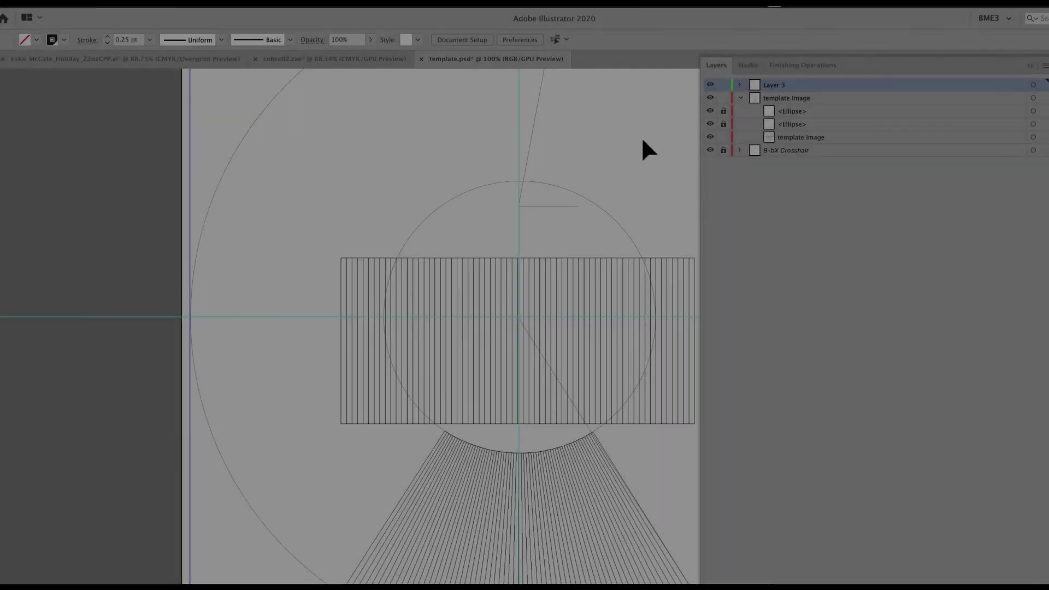
key(space)
drag(639, 136, 575, 293)
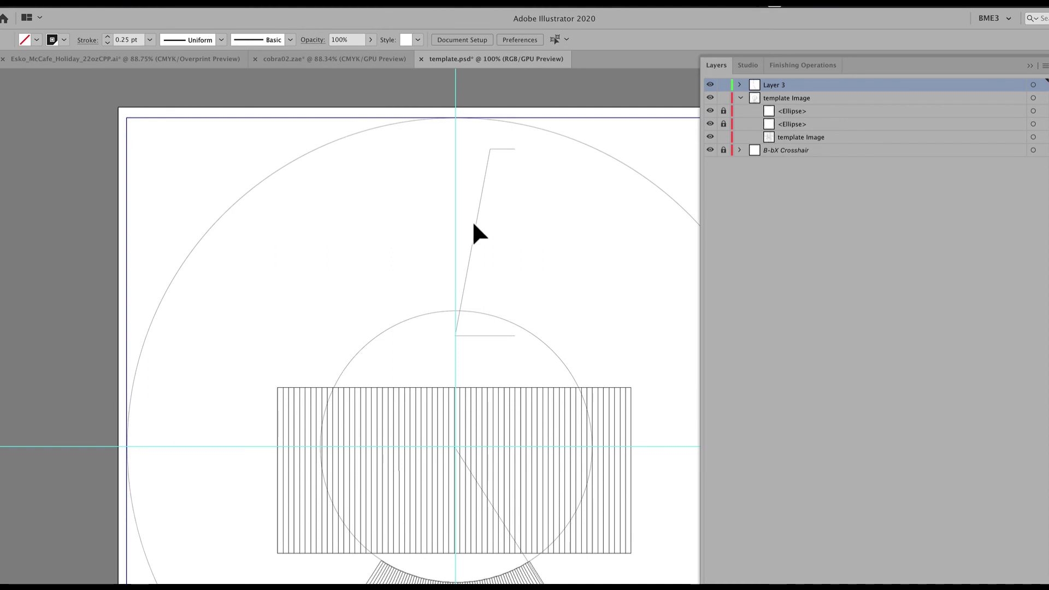
drag(537, 152, 442, 346)
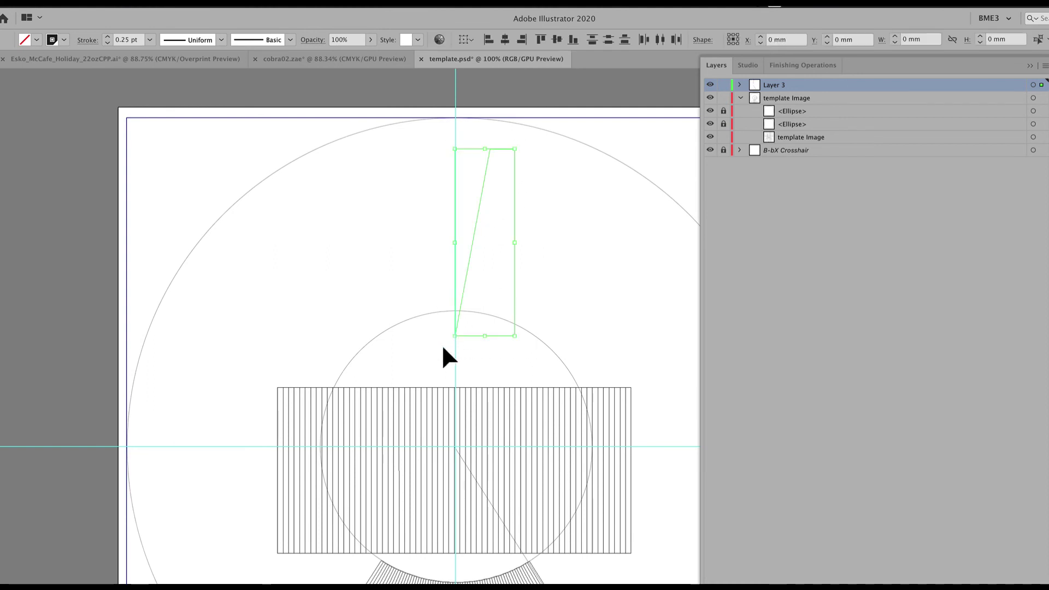
- Revolve the selected profile into a 3D cone, tilting the preview to show its top rim
key(ctrl+alt+r)
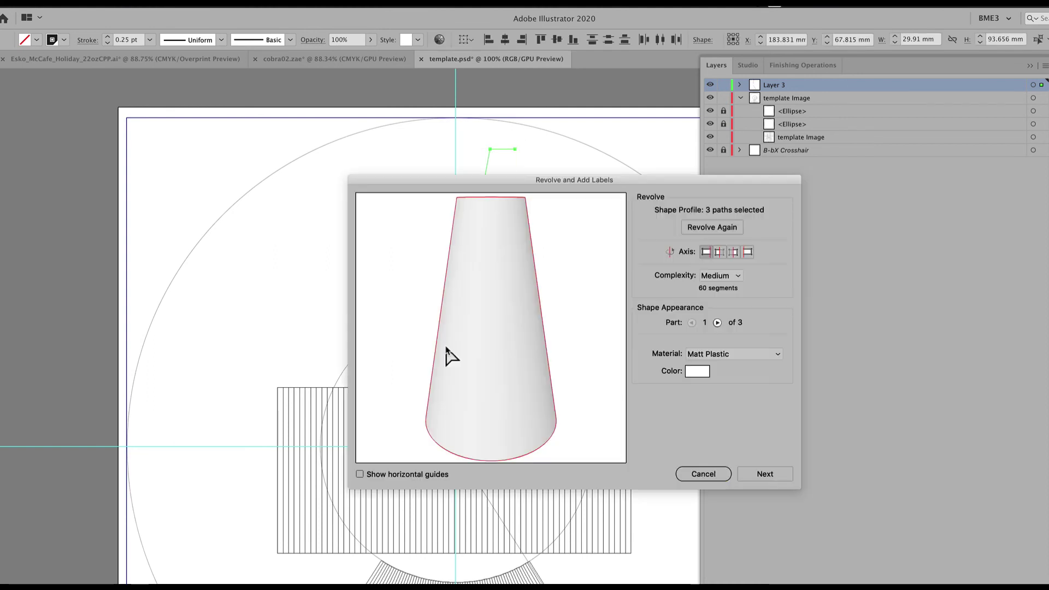
drag(557, 342, 545, 367)
click(748, 475)
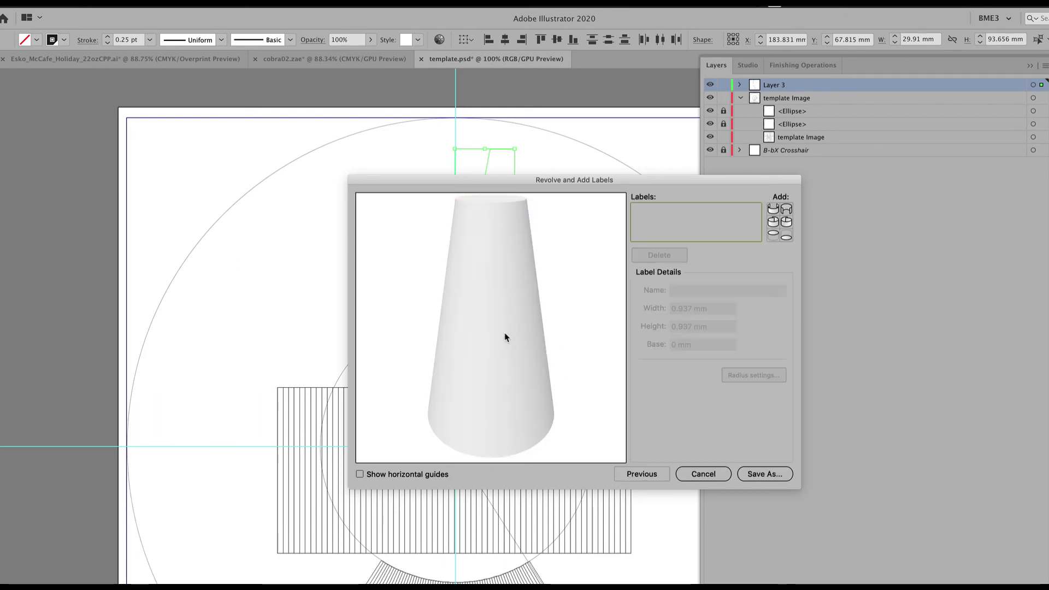
- Add a conical Round Label with Base 0 mm, stretched to the rim for 95.286 mm height
click(773, 223)
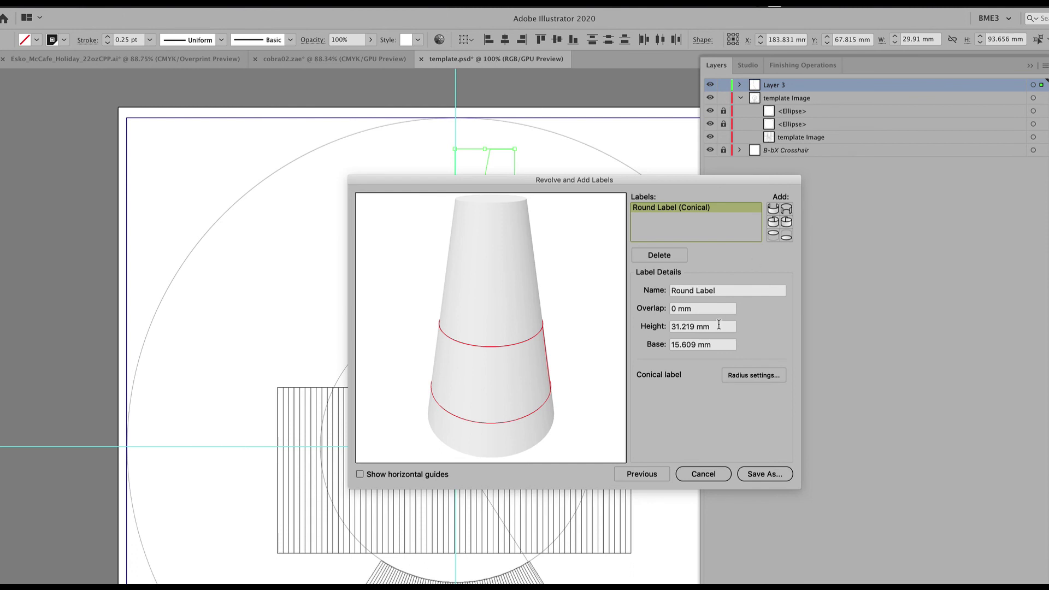
drag(720, 344, 618, 340)
text(0)
key(Tab)
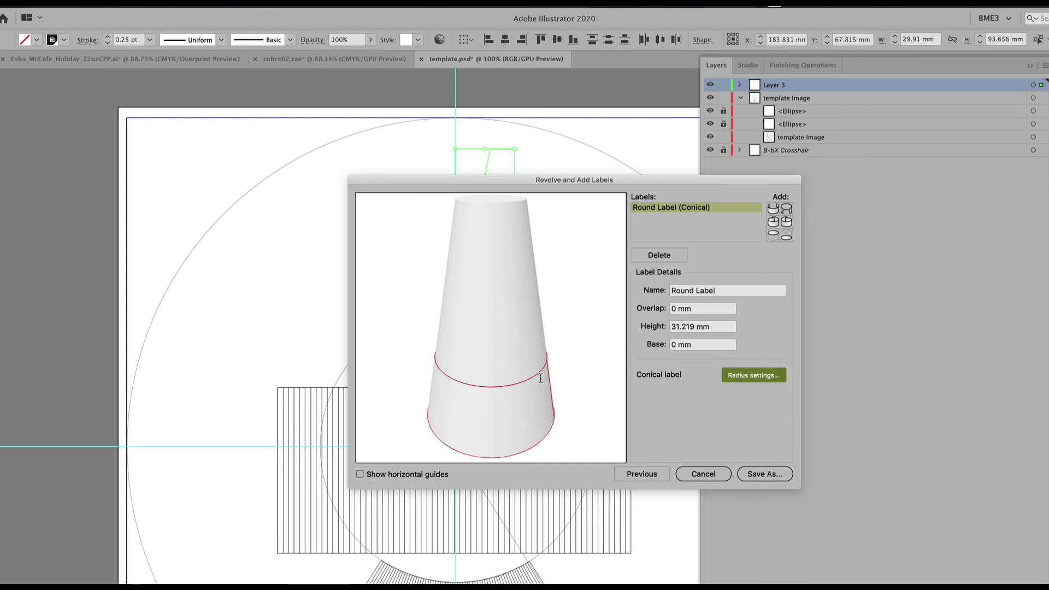
click(468, 403)
drag(457, 399, 508, 290)
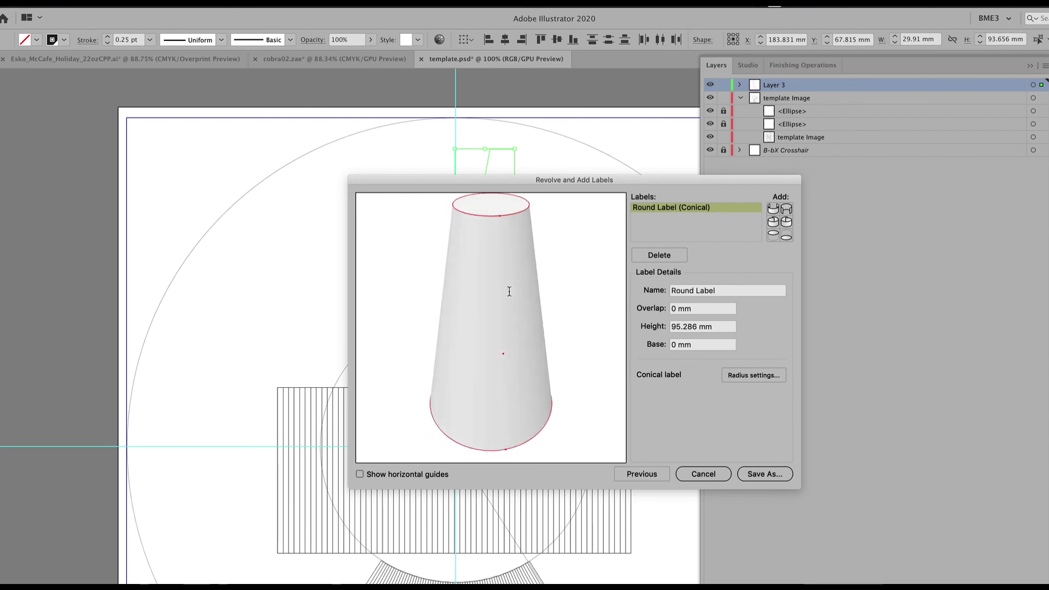
click(754, 474)
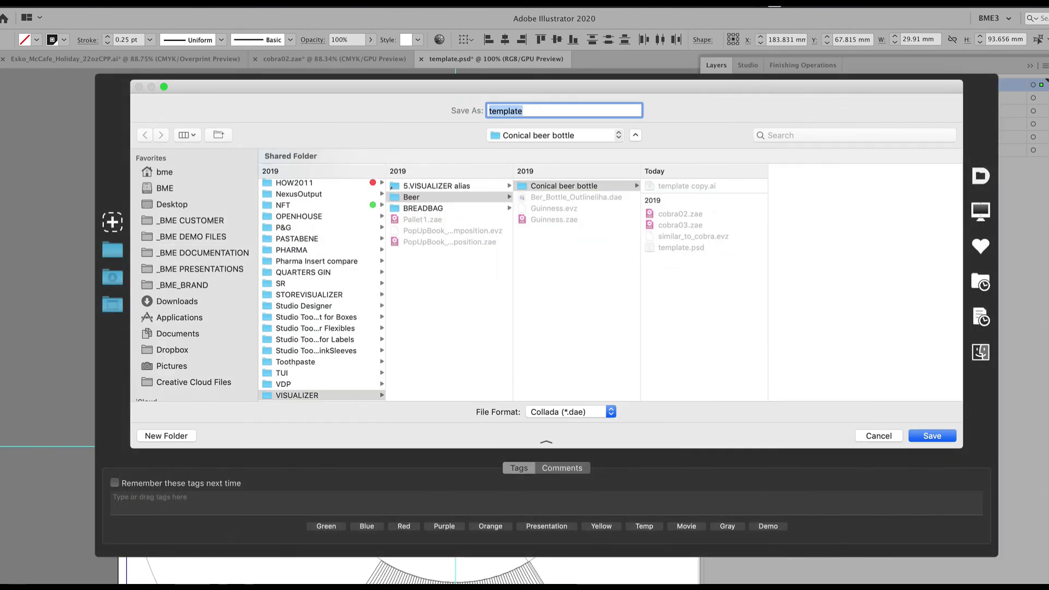
- Overwrite template.dae on the Desktop with the labelled cone and place it in the current document
key(super+shift+d)
click(941, 436)
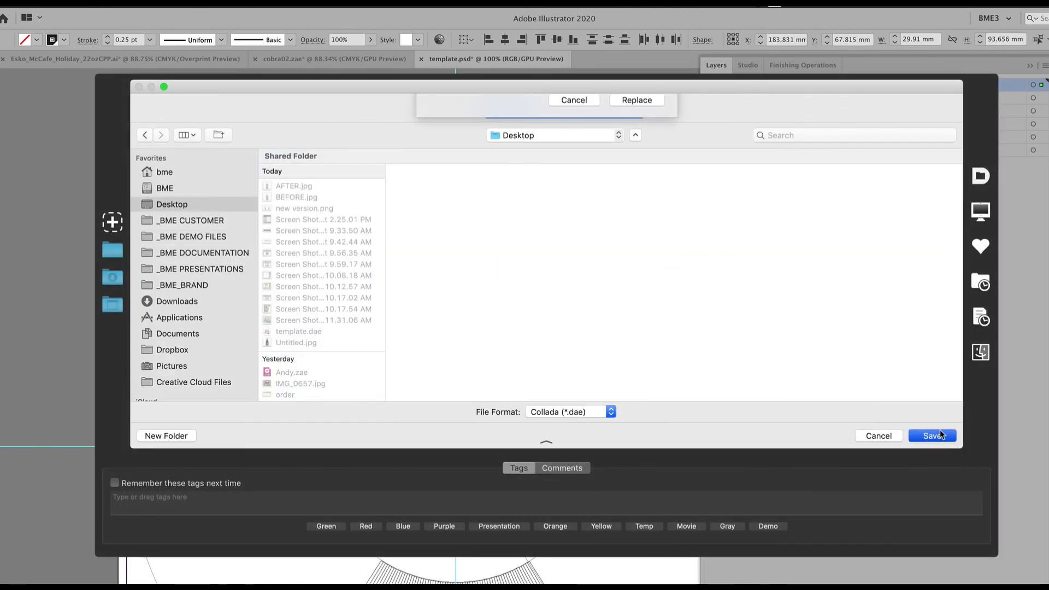
click(654, 167)
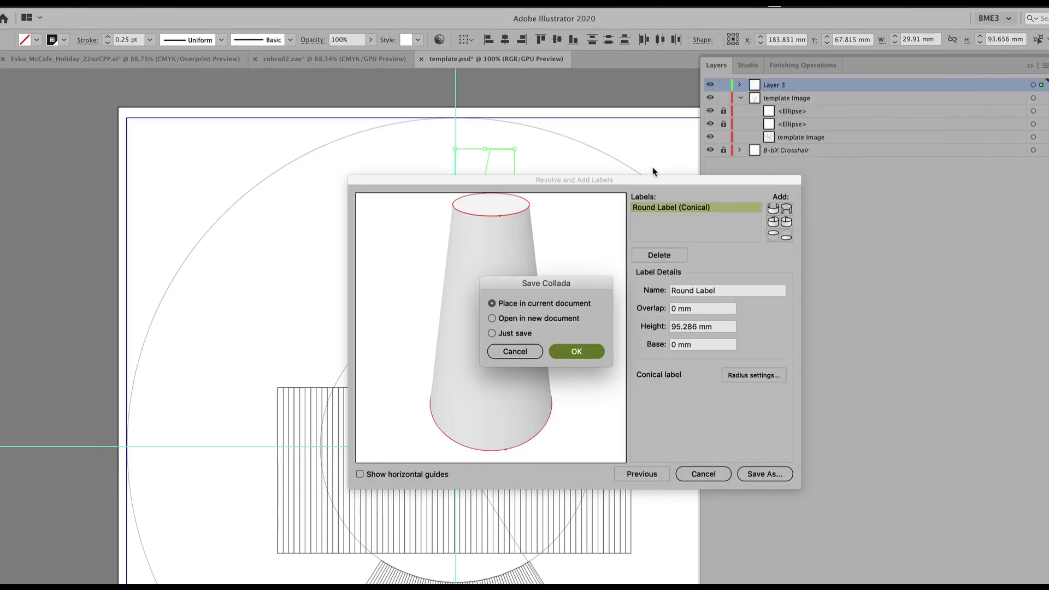
click(569, 350)
scroll(569, 353, down, 8)
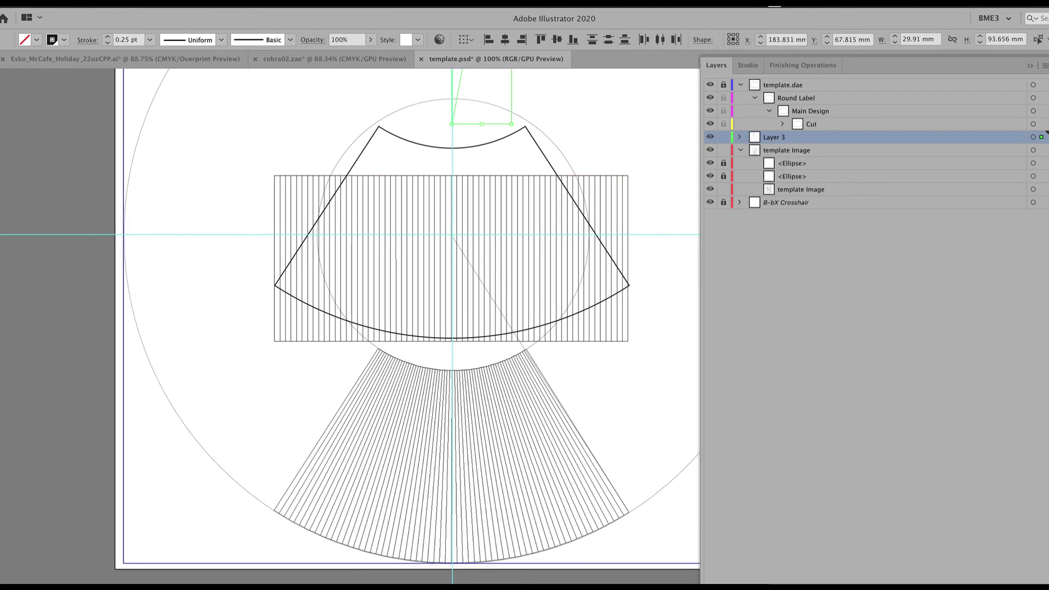
- Use Move Structural Design to drag the fan-shaped label outline down onto the lower radial fan
click(1, 78)
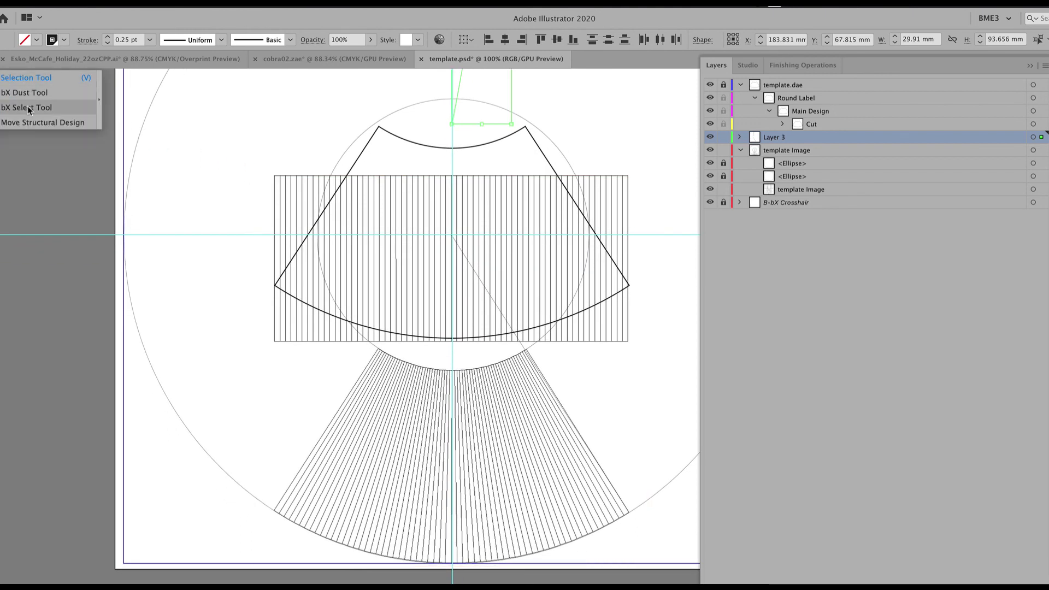
click(28, 122)
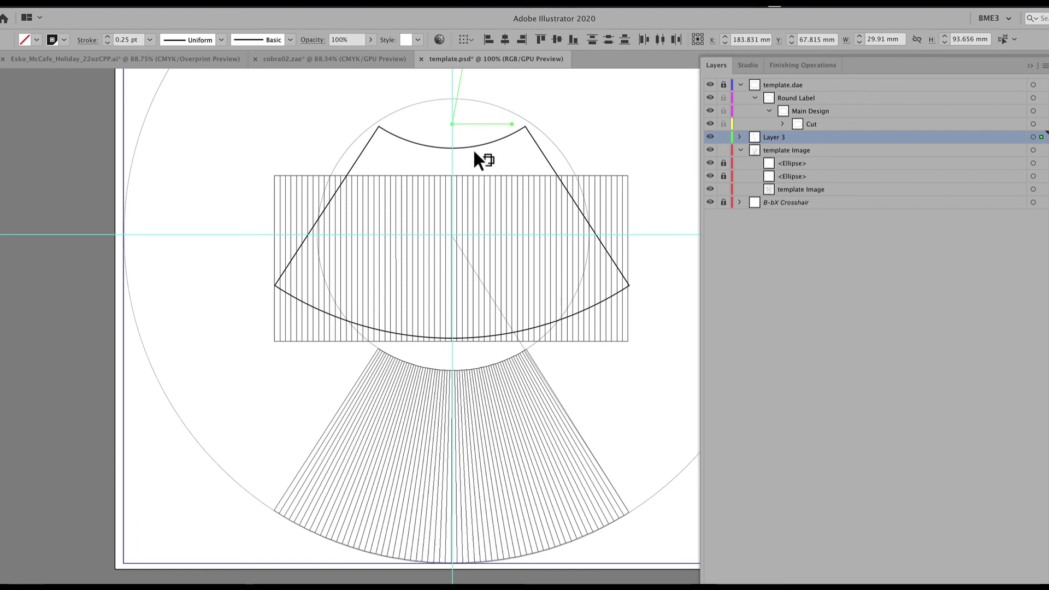
drag(475, 146, 475, 373)
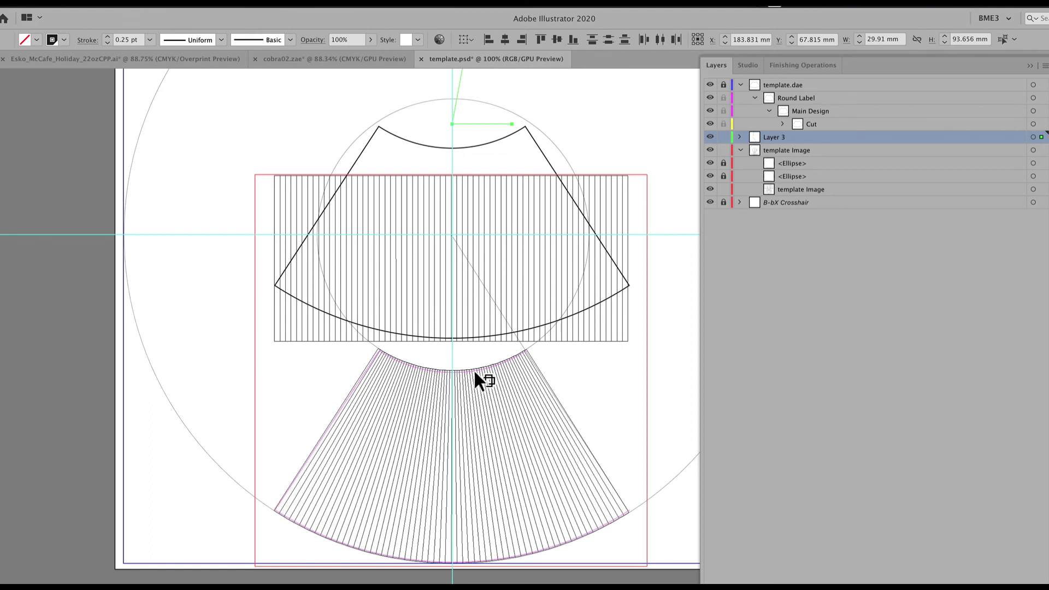
drag(475, 372, 475, 373)
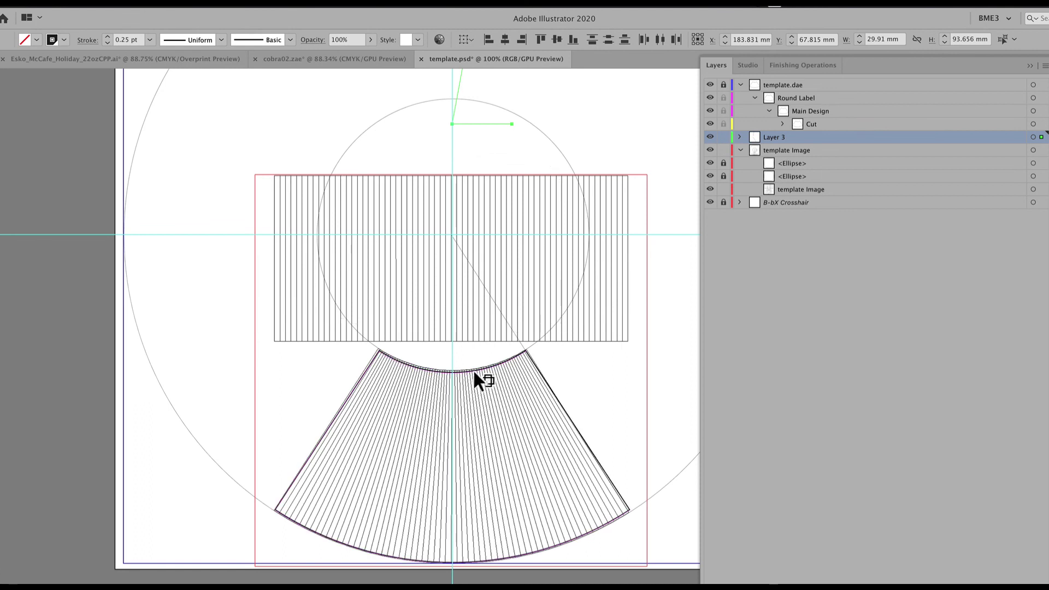
scroll(472, 368, up, 1)
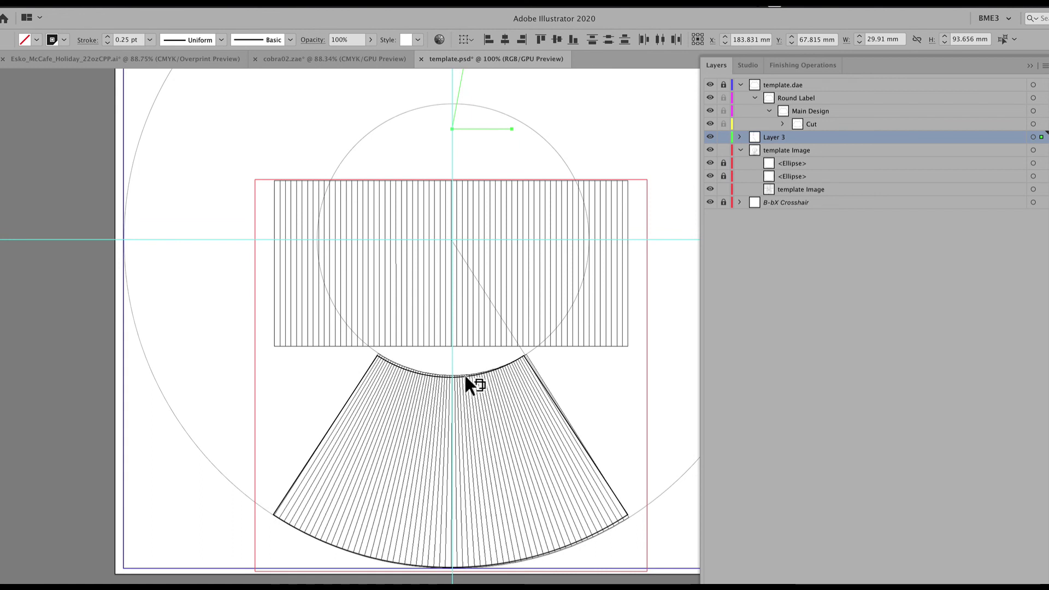